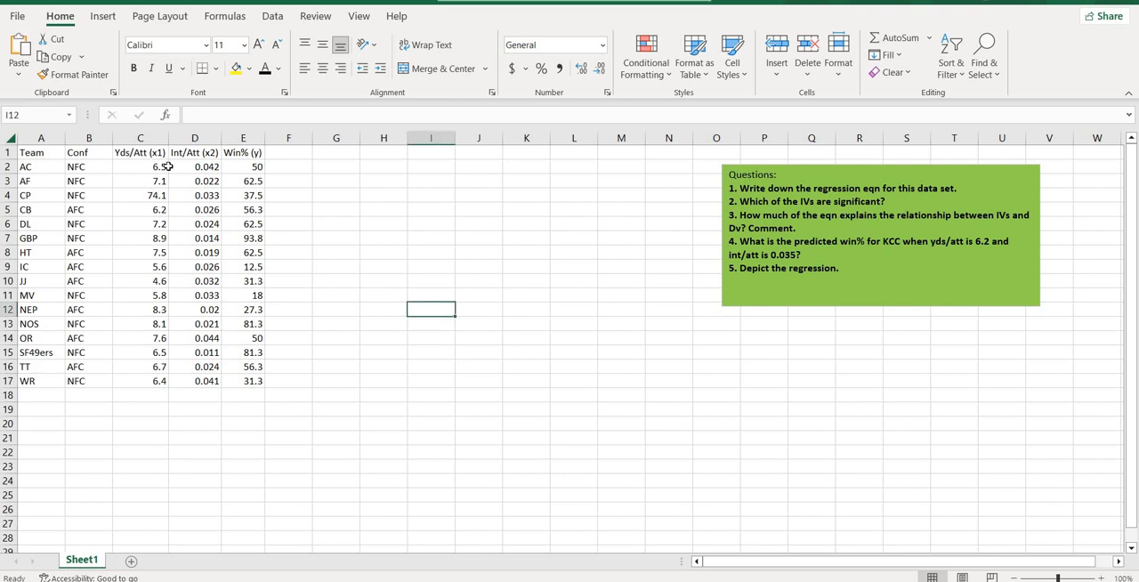
# Step: Open the Excel Add-ins manager and confirm the add-in selection with Analysis ToolPak enabled
pyautogui.click(148, 157)
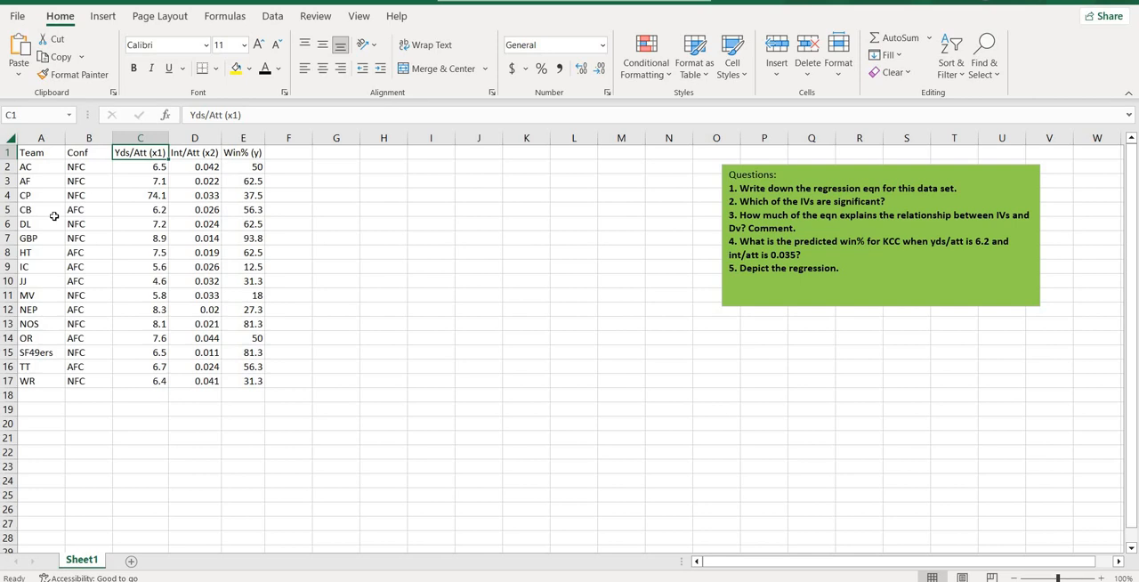
pyautogui.click(16, 16)
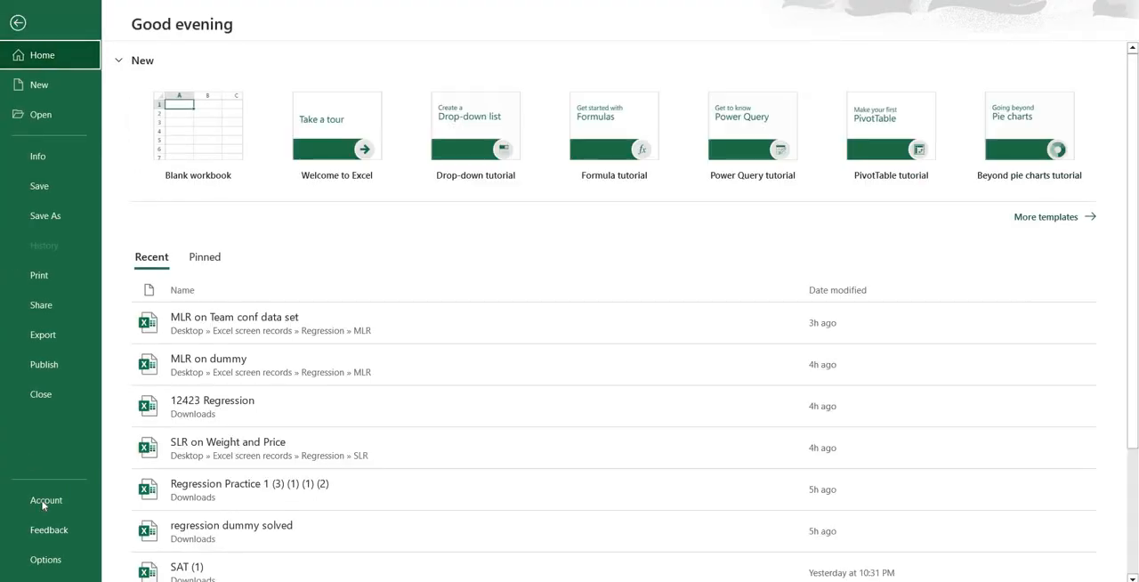
pyautogui.click(45, 558)
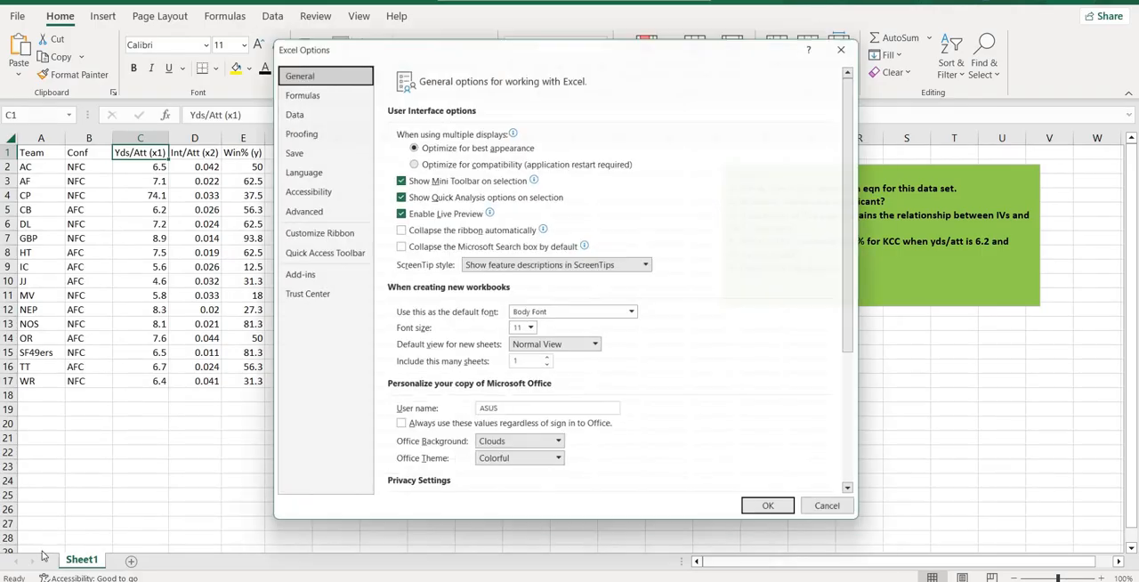
pyautogui.click(289, 275)
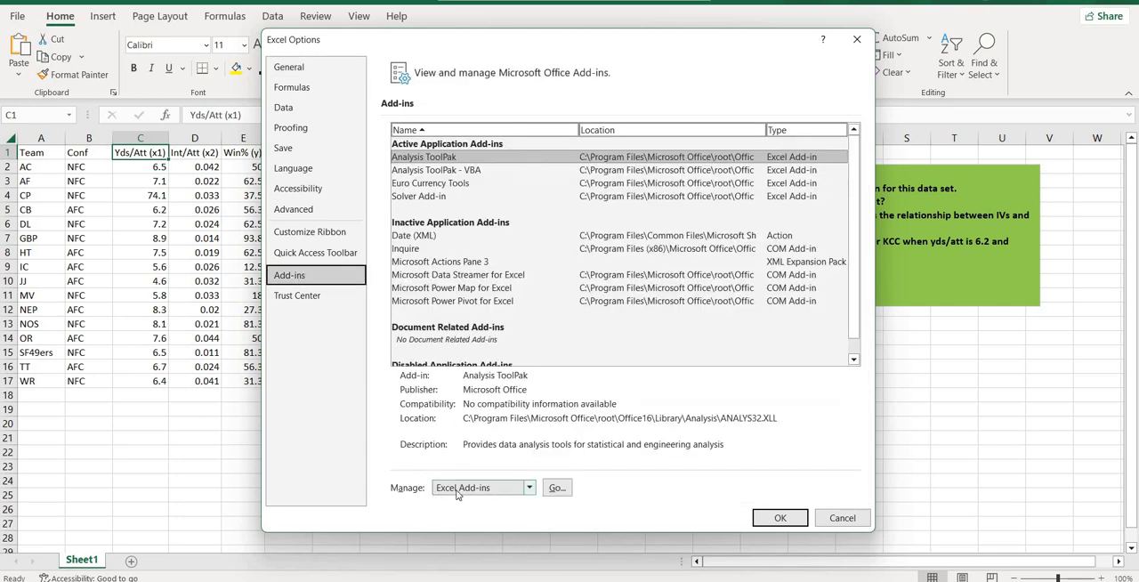
pyautogui.click(552, 491)
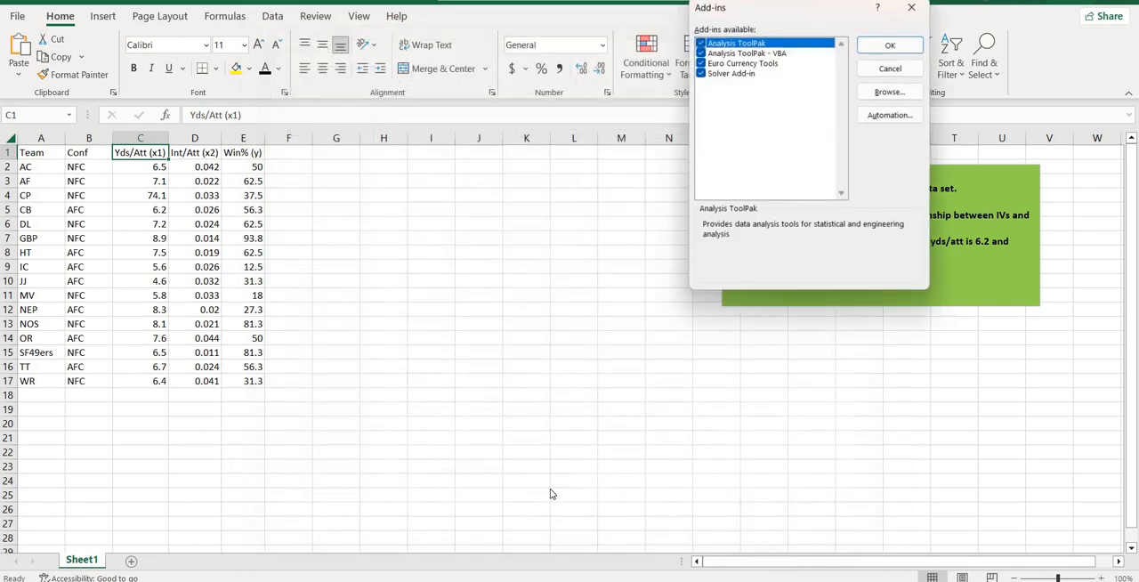
pyautogui.click(889, 46)
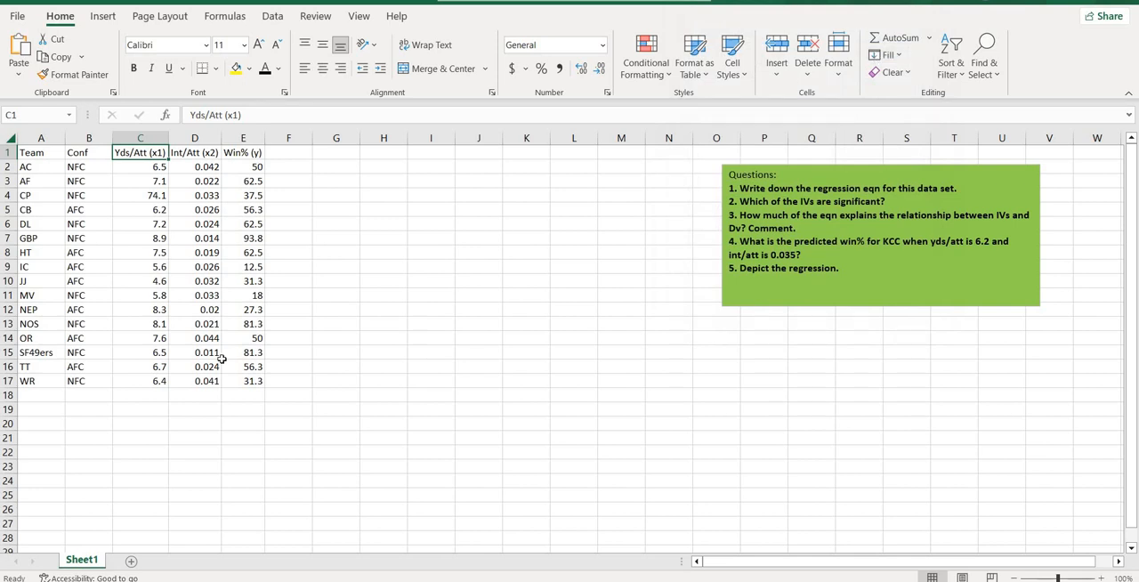
# Step: Start a Regression data analysis and clear its previous Y input, X input and output ranges
pyautogui.click(273, 16)
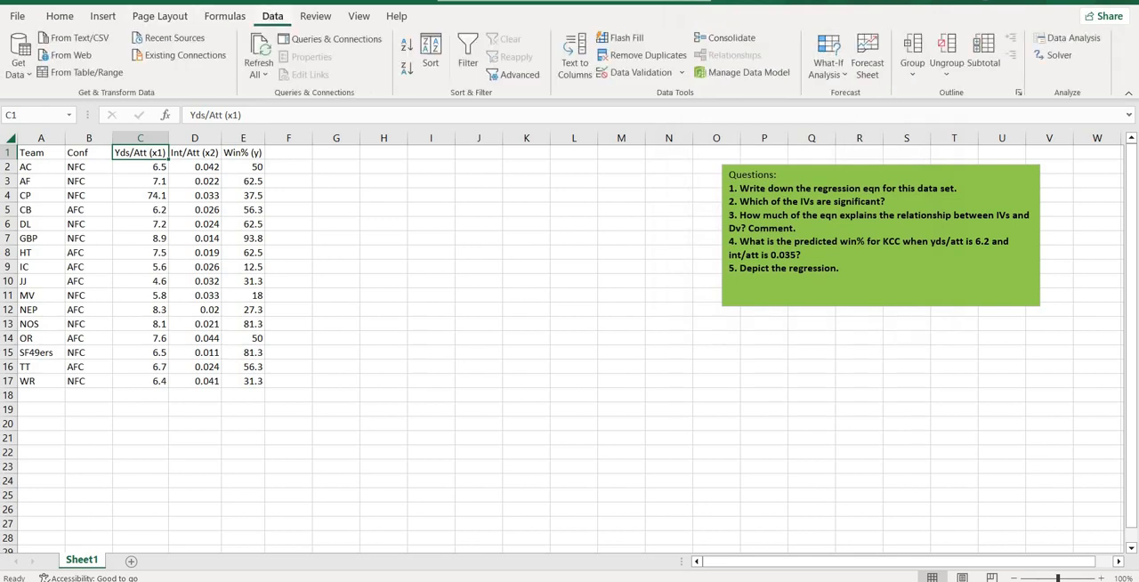
pyautogui.click(1065, 46)
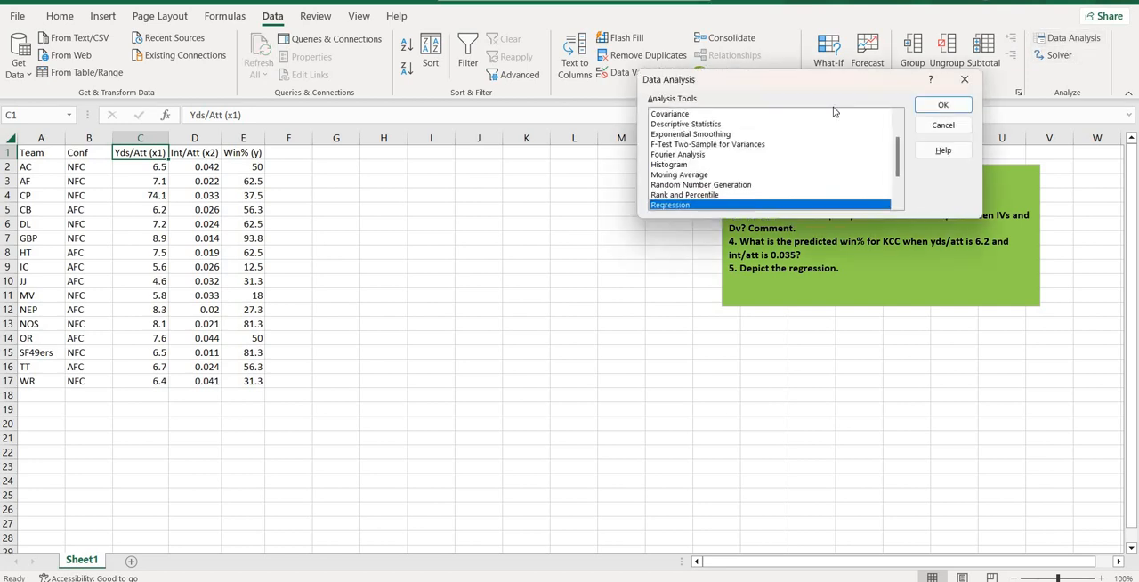
pyautogui.click(945, 105)
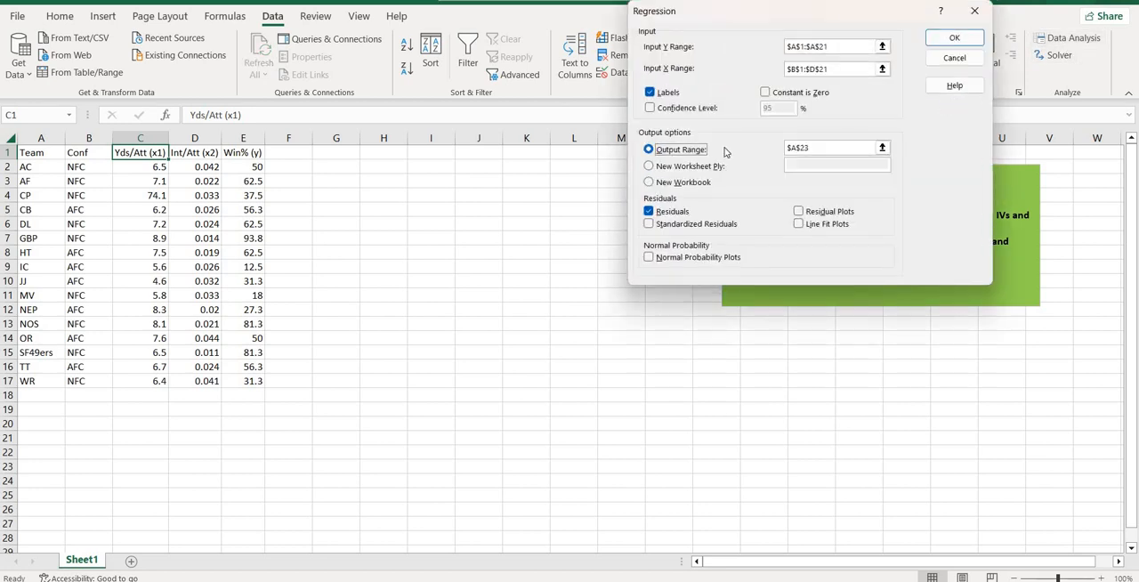
pyautogui.click(847, 49)
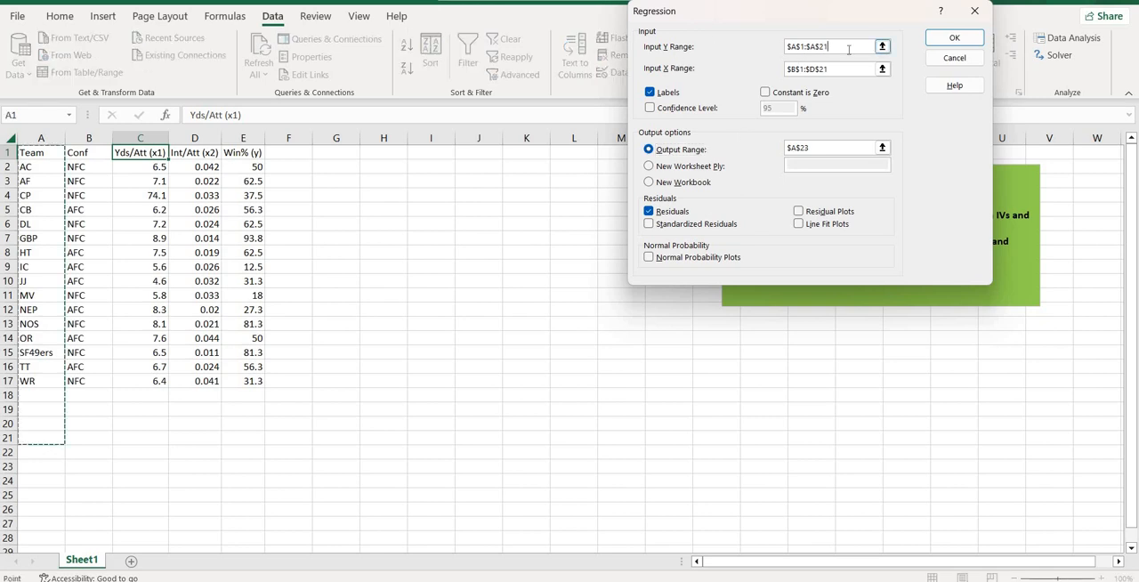
pyautogui.click(761, 53)
pyautogui.click(842, 43)
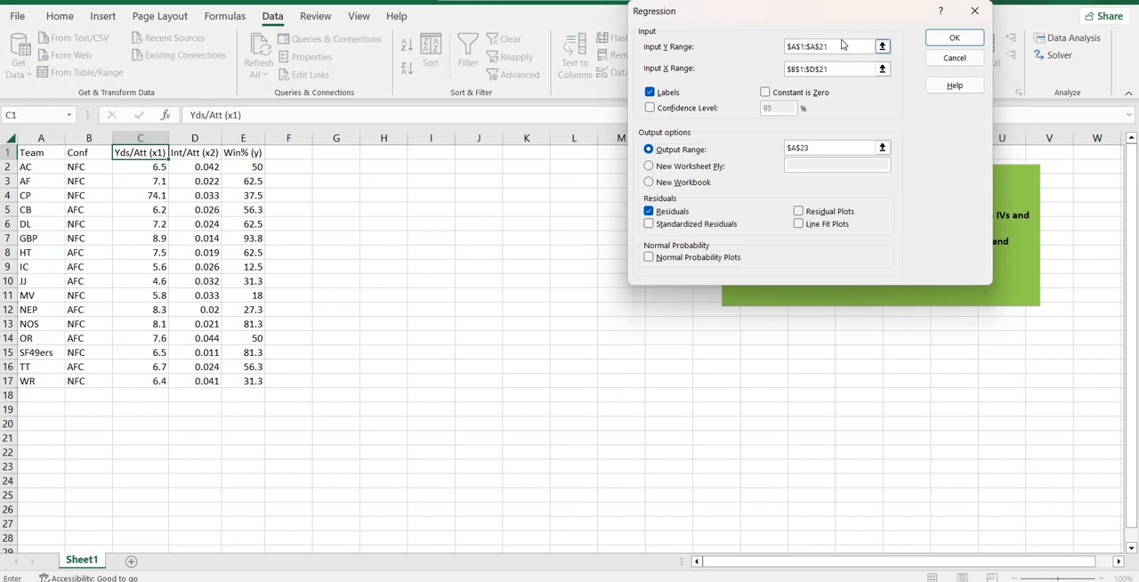
pyautogui.moveTo(827, 47); pyautogui.dragTo(742, 51)
pyautogui.press('BackSpace')
pyautogui.click(849, 68)
pyautogui.moveTo(827, 68); pyautogui.dragTo(788, 75)
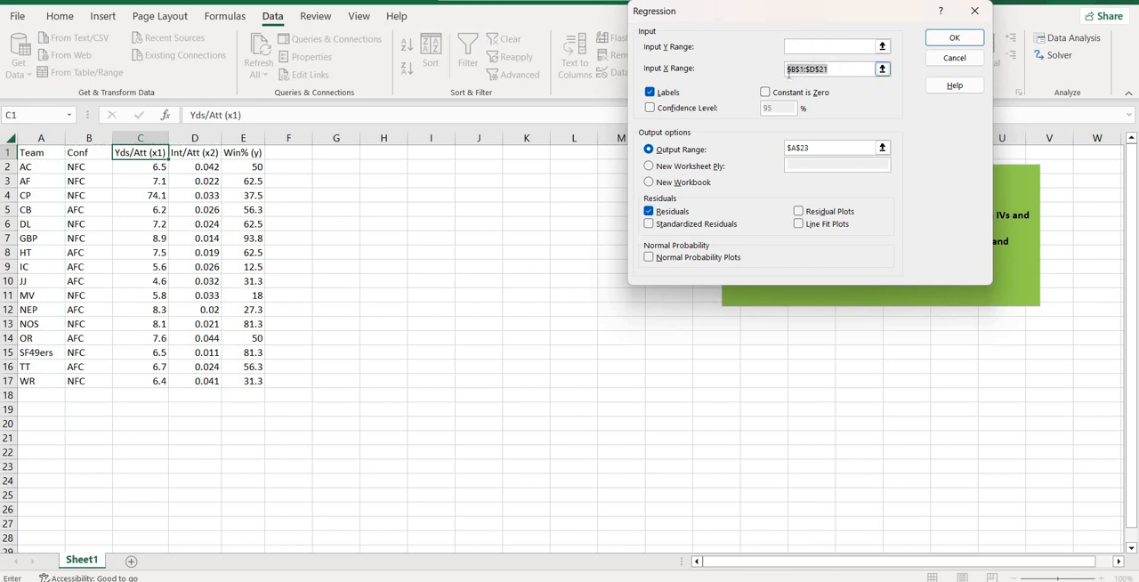
pyautogui.press('BackSpace')
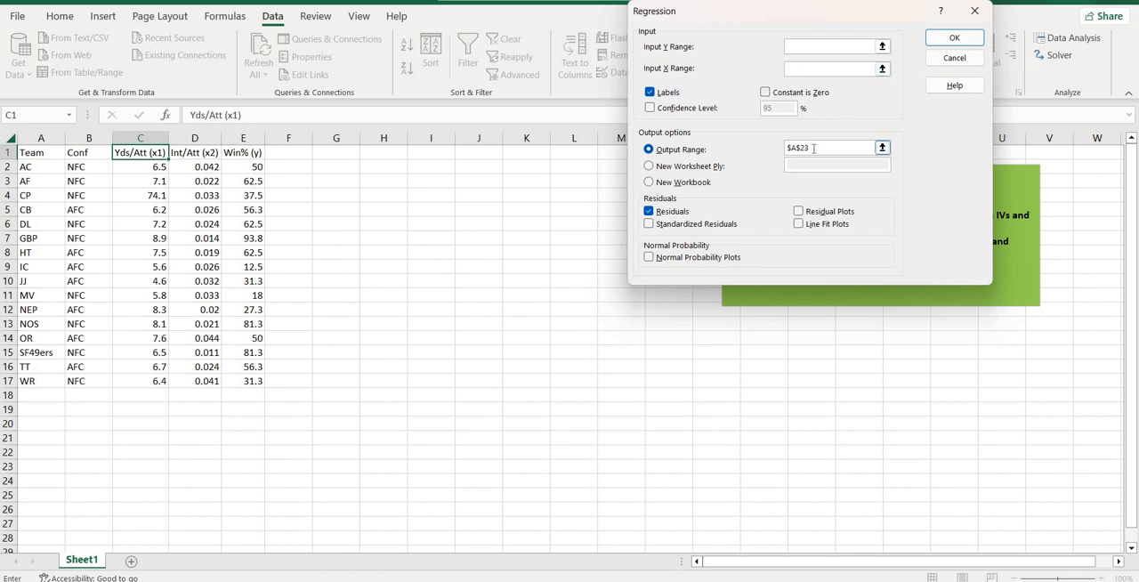
pyautogui.moveTo(813, 147); pyautogui.dragTo(770, 148)
pyautogui.press('BackSpace')
# Step: Set the regression's Y range to the Win% column E1:E17 and its X range to C1:D17
pyautogui.click(249, 153)
pyautogui.moveTo(249, 153); pyautogui.dragTo(249, 381)
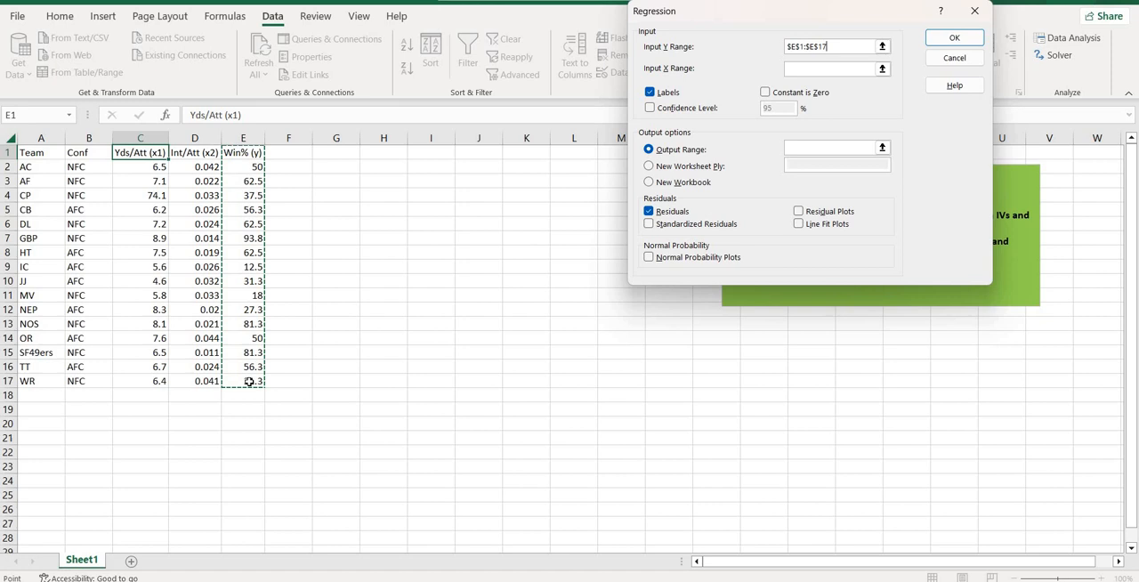
pyautogui.click(840, 68)
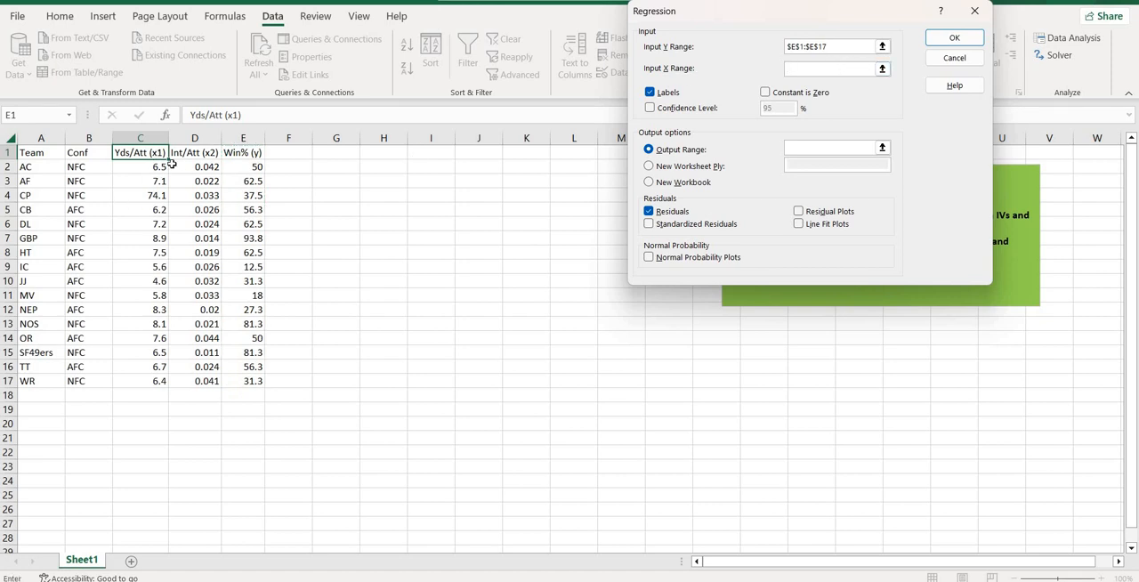
pyautogui.moveTo(158, 153); pyautogui.dragTo(211, 373)
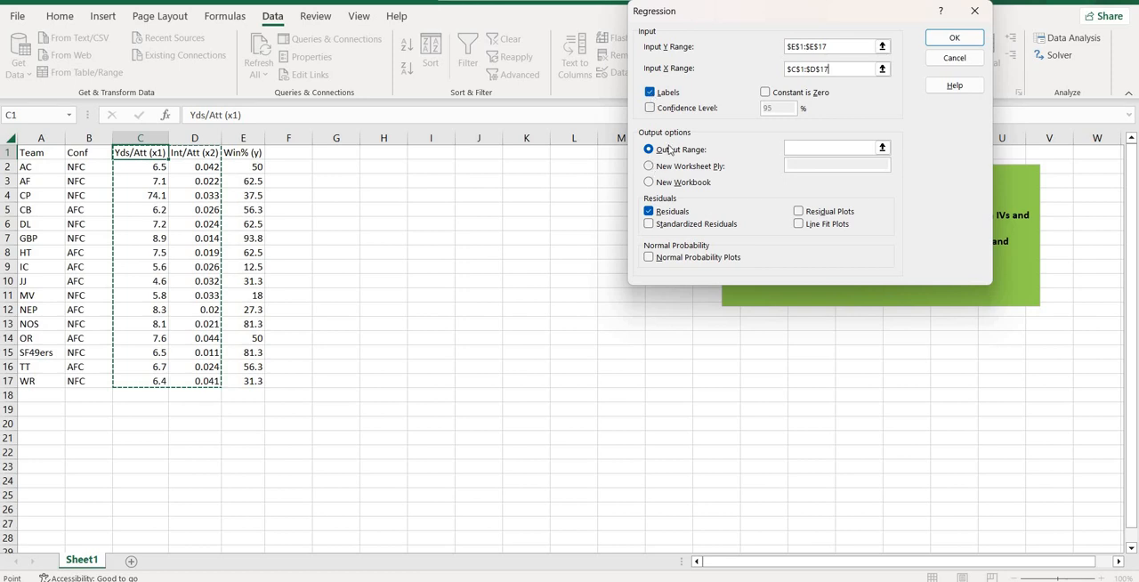
# Step: Run the regression with its output starting at cell A19, and widen column A to fit its contents
pyautogui.click(799, 148)
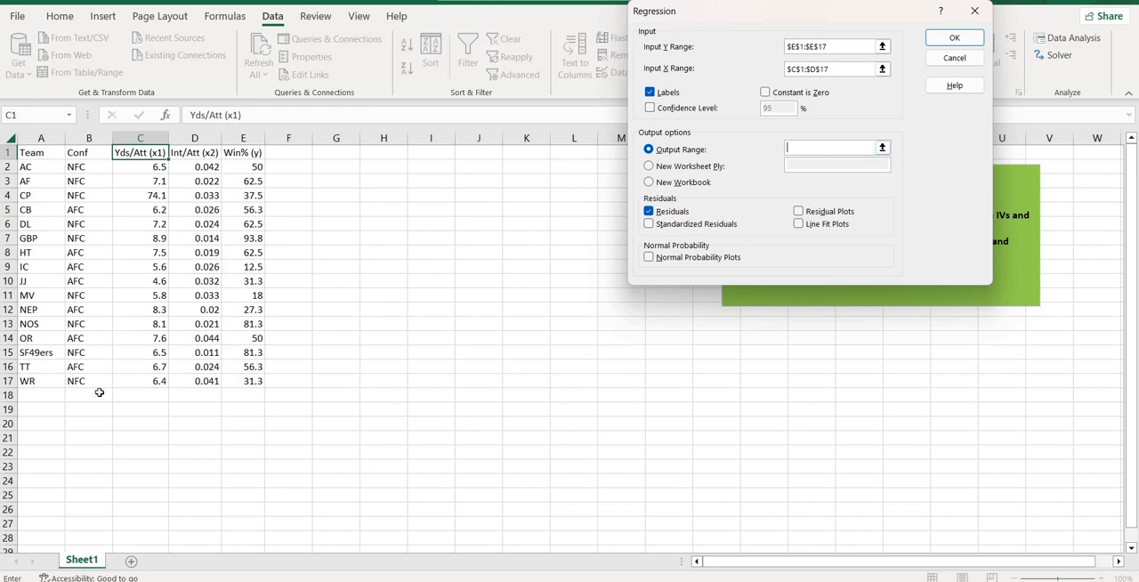
pyautogui.click(52, 409)
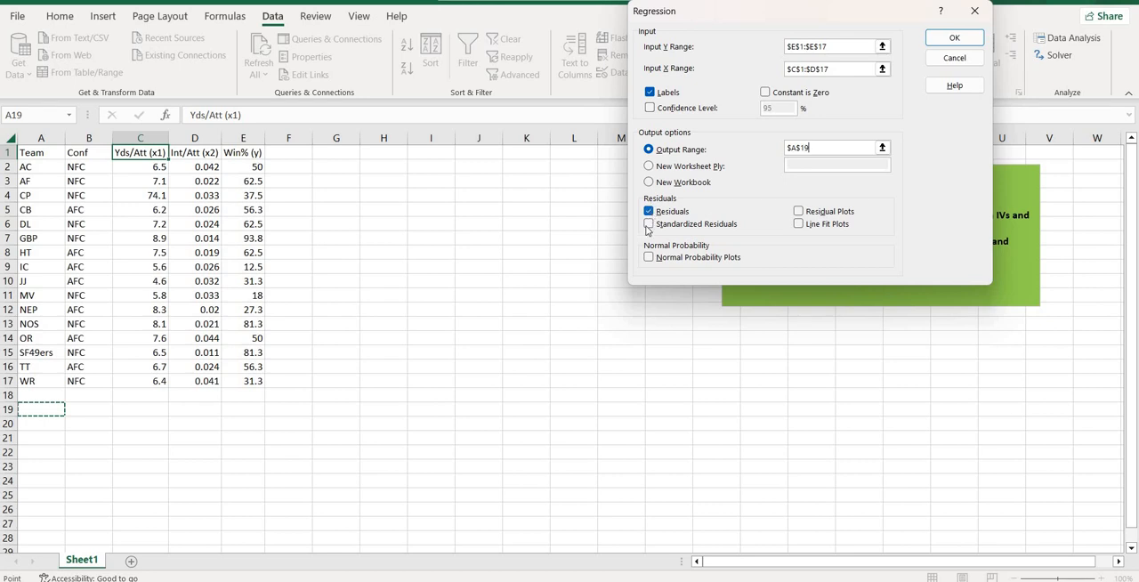
pyautogui.click(949, 43)
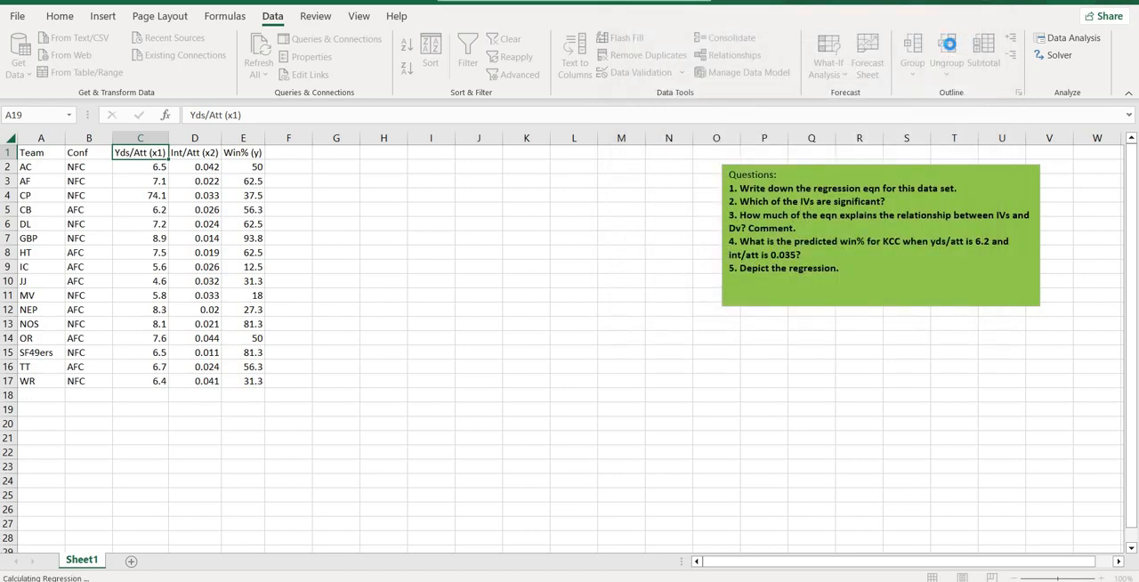
pyautogui.click(936, 397)
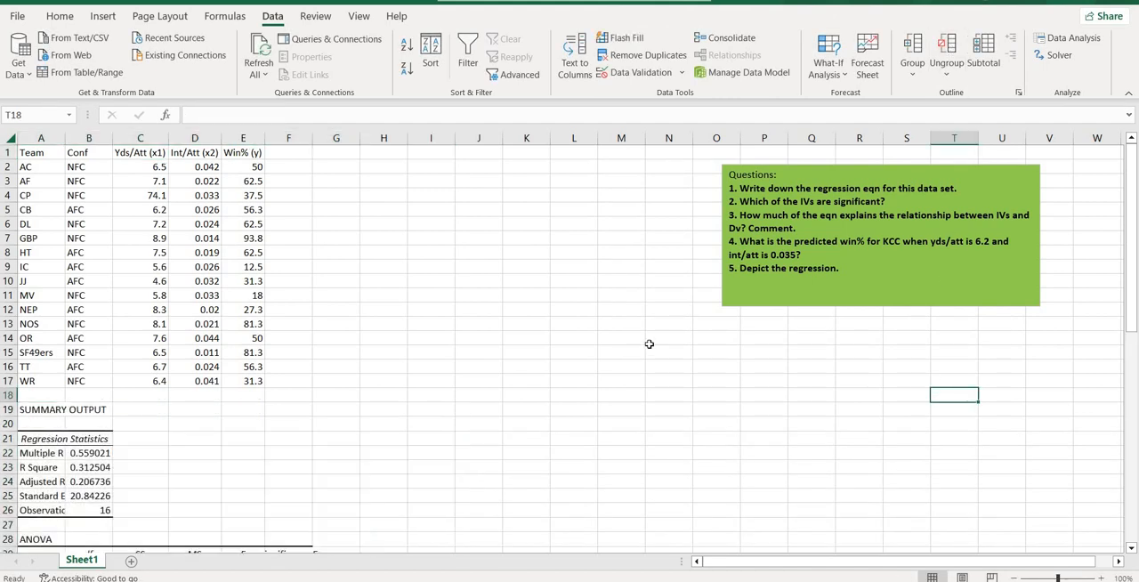
pyautogui.doubleClick(67, 138)
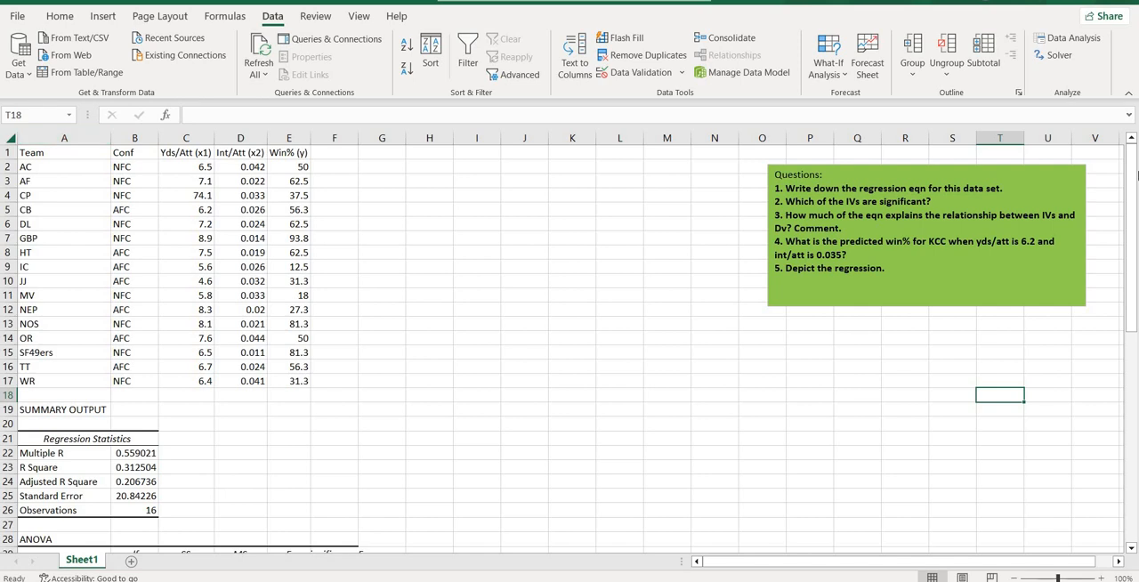
# Step: Insert a blank text box between the data table and the questions box, spanning about columns G to N and rows 2 to 14
pyautogui.moveTo(1131, 190); pyautogui.dragTo(1135, 160)
pyautogui.click(580, 255)
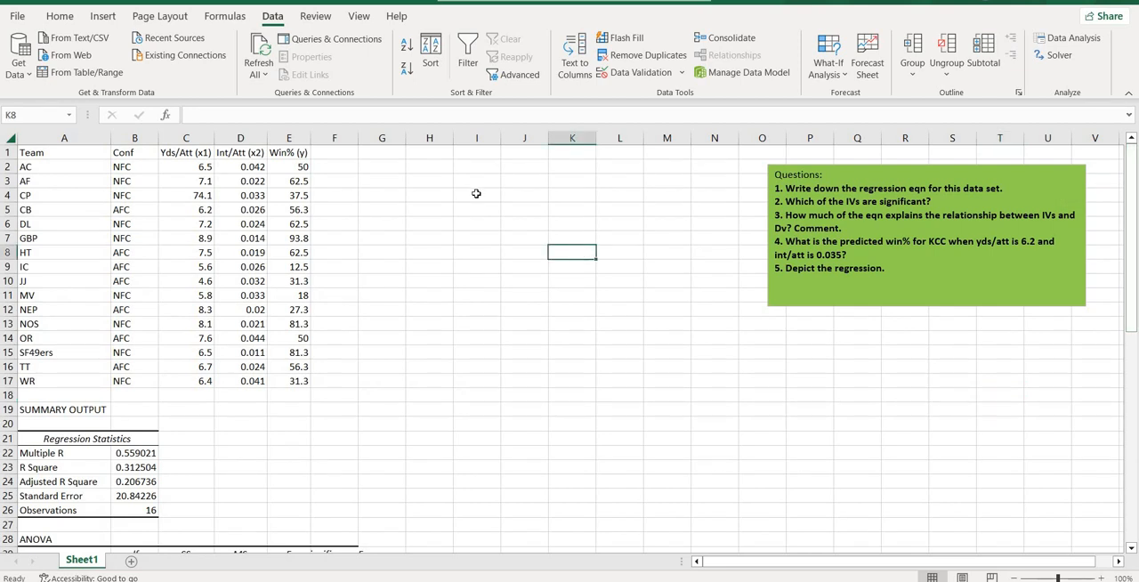
pyautogui.click(473, 192)
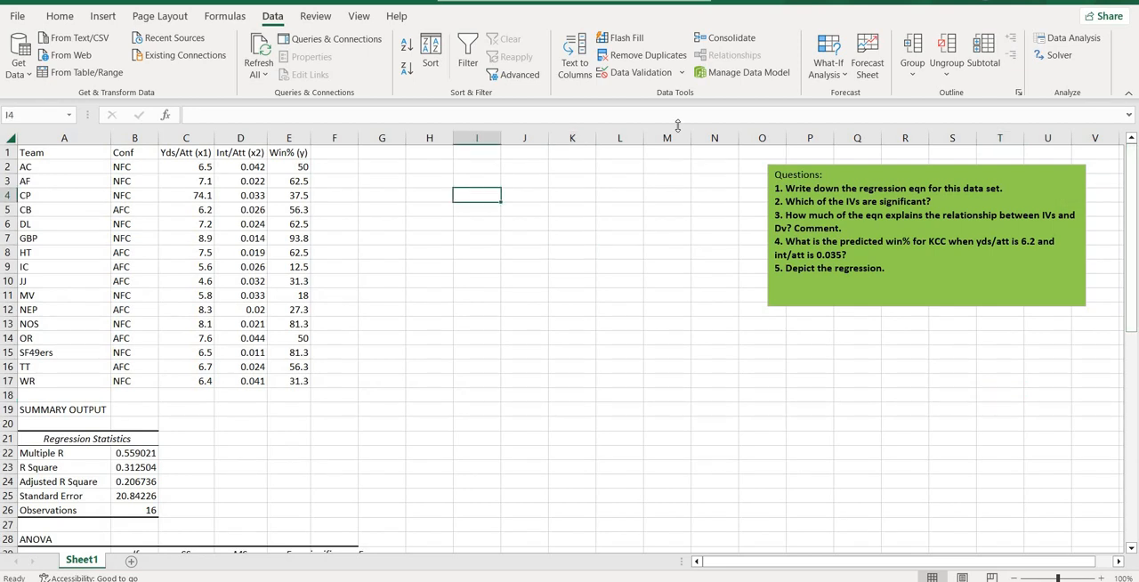
pyautogui.click(105, 16)
pyautogui.click(972, 58)
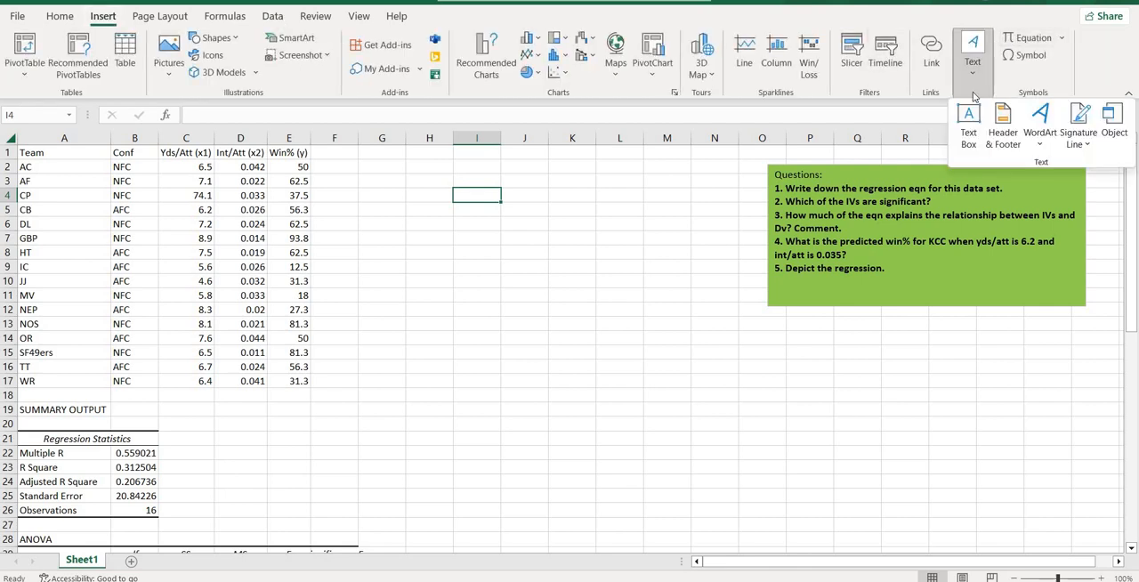
pyautogui.click(969, 129)
pyautogui.moveTo(391, 167); pyautogui.dragTo(717, 344)
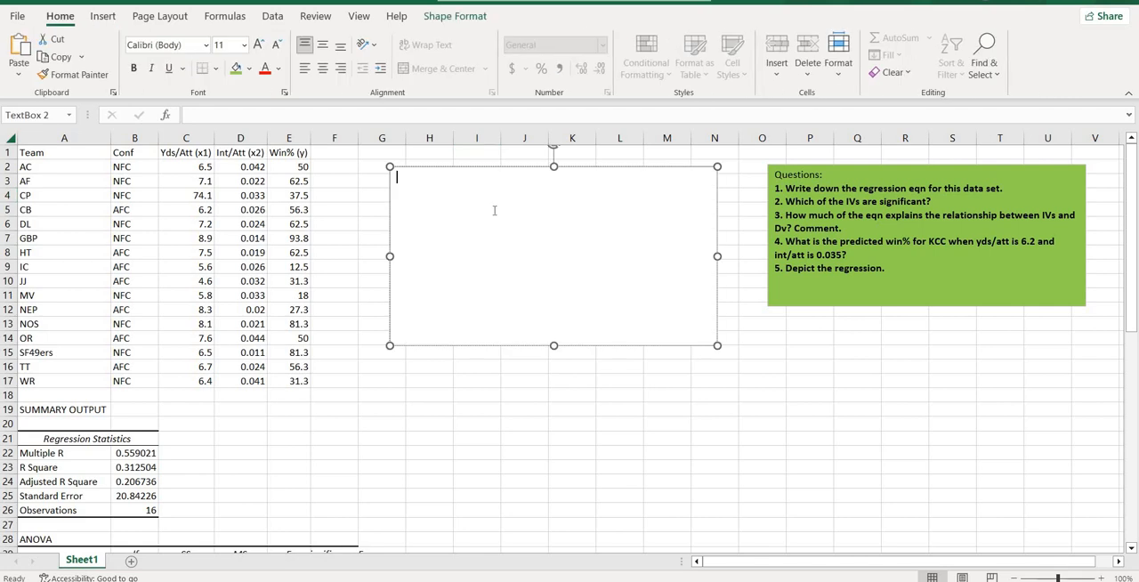
# Step: Write "Ans:" in the text box with the general equation "1. Y= B0+B1X1+B2X2+...+BnXN+ error term" on the line below
pyautogui.write('Ans: ')
pyautogui.write('1.')
pyautogui.write('Y= B')
pyautogui.press('BackSpace')
pyautogui.write('0+B1X@')
pyautogui.press('BackSpace')
pyautogui.write('1+B2X2+...+BnXN+ error term')
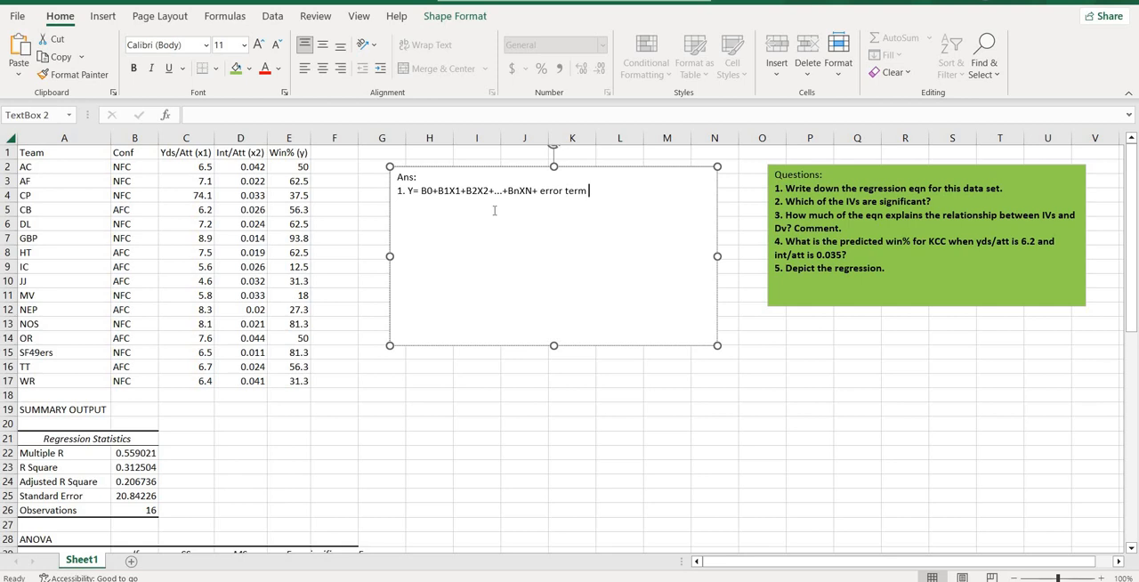
# Step: Begin a new line in the answer text box with "1. Win%="
pyautogui.press('Return')
pyautogui.write('1.')
pyautogui.write('Win%=')
# Step: Copy the full-precision intercept coefficient 87.2826453447883 from cell B35 and paste it after "Win%=" in the answer text box
pyautogui.moveTo(1127, 165); pyautogui.dragTo(1134, 356)
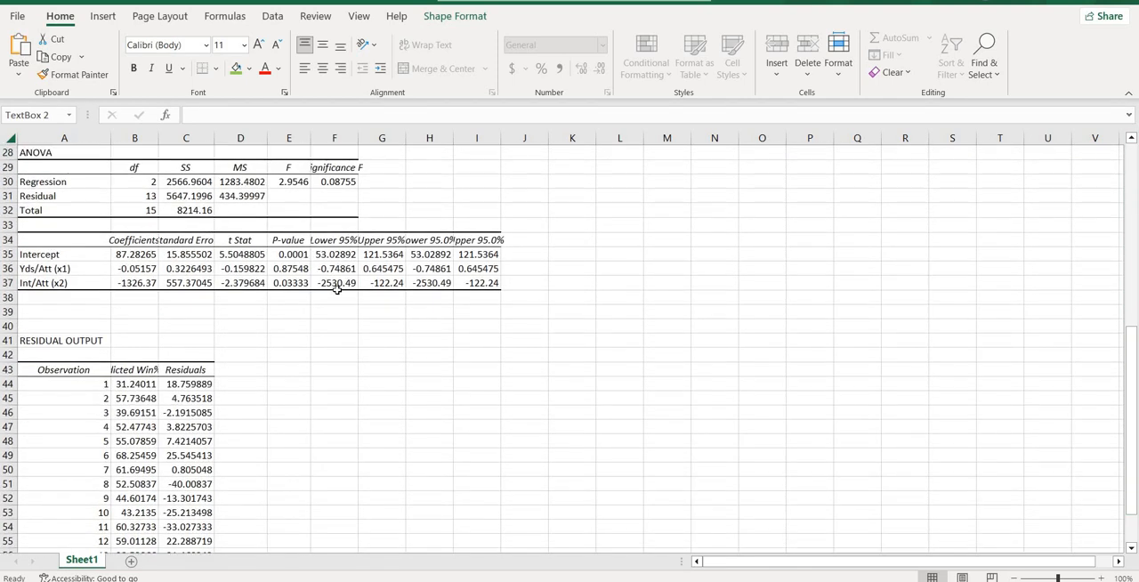
pyautogui.click(139, 255)
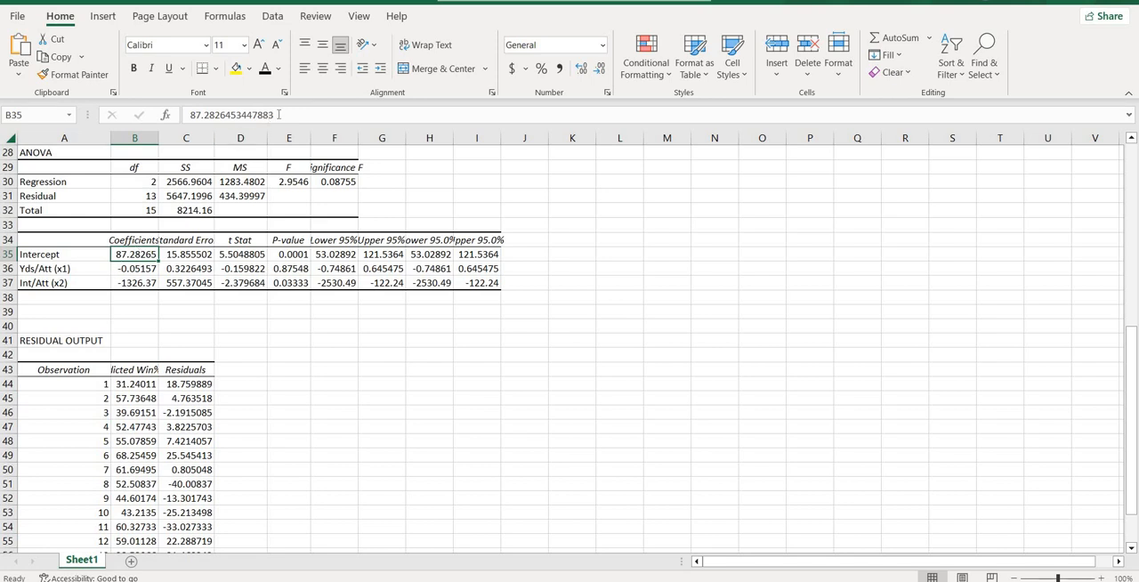
pyautogui.moveTo(279, 114); pyautogui.dragTo(180, 121)
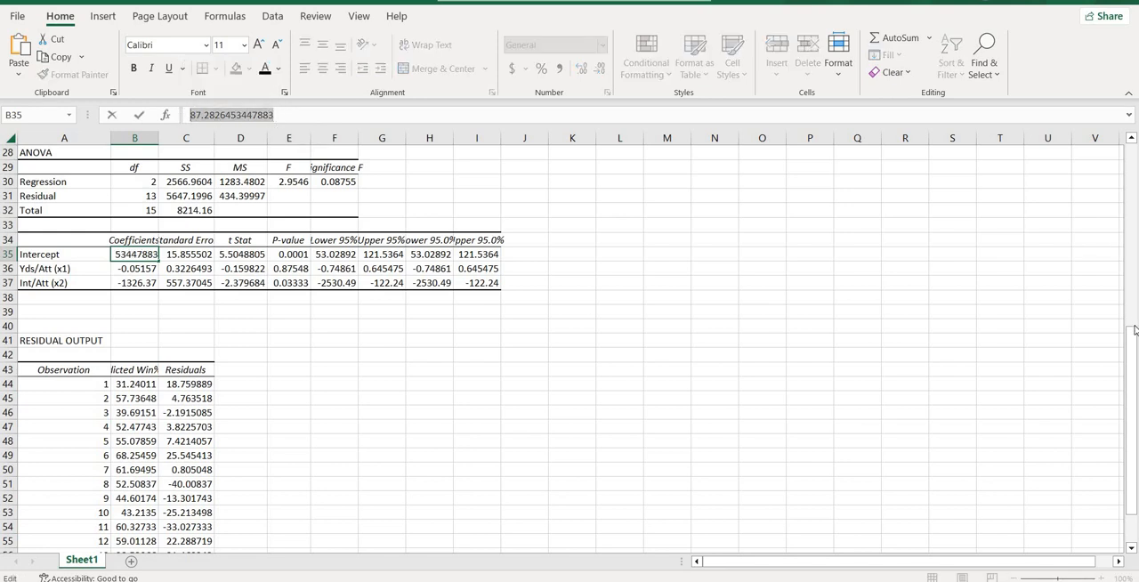
pyautogui.moveTo(1133, 329); pyautogui.dragTo(1133, 147)
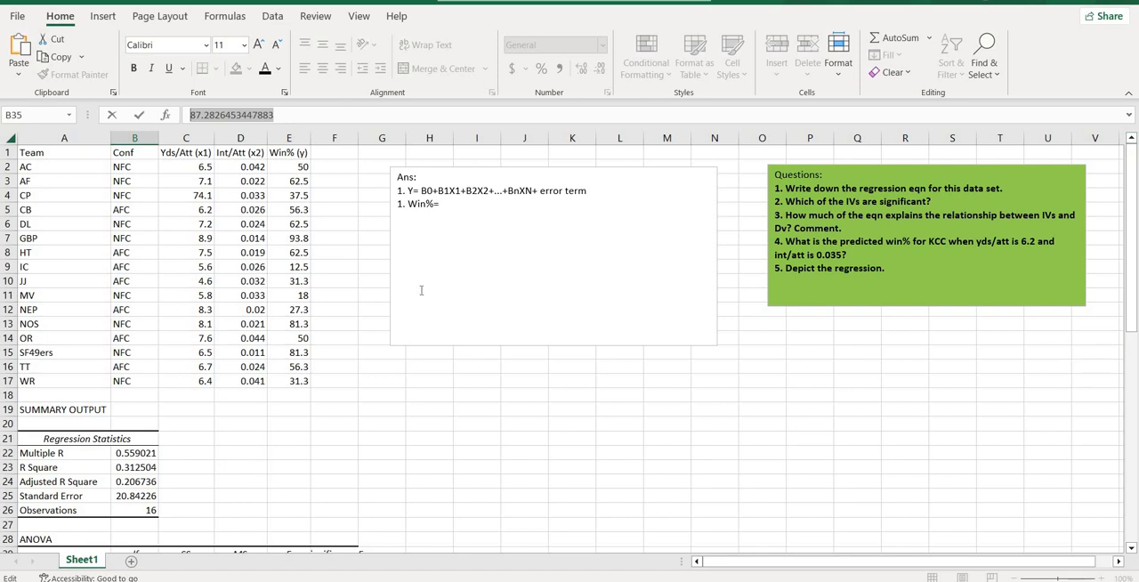
pyautogui.hotkey('ctrl', 'c')
pyautogui.click(463, 204)
pyautogui.hotkey('ctrl', 'v')
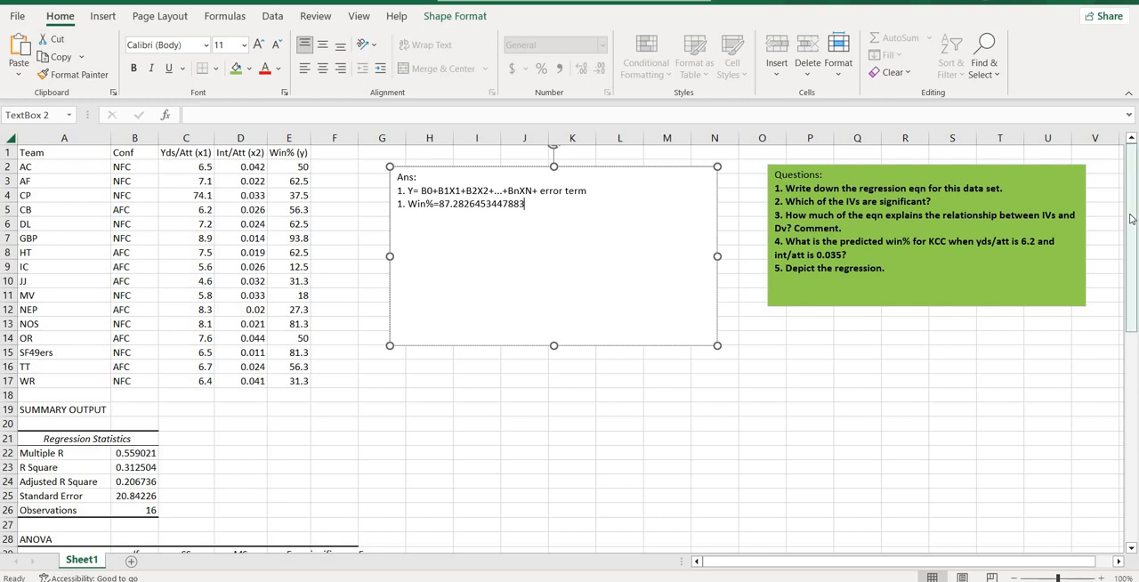
# Step: Copy the full-precision Yds/Att coefficient -0.0515664596426396 from cell B36 and paste it after the intercept in the Win% equation
pyautogui.moveTo(1132, 217); pyautogui.dragTo(1135, 416)
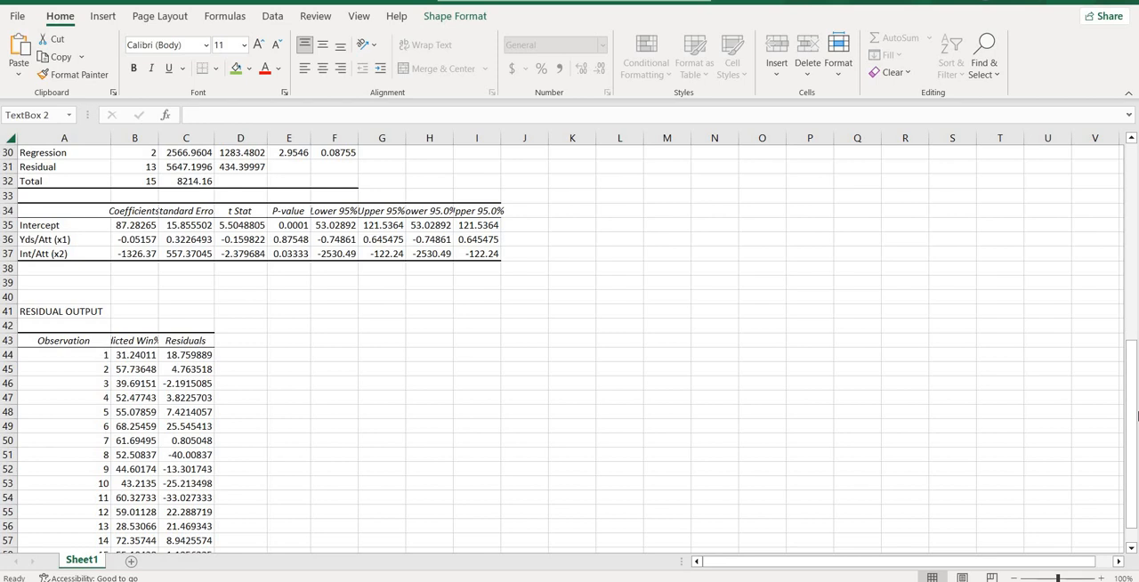
pyautogui.click(148, 244)
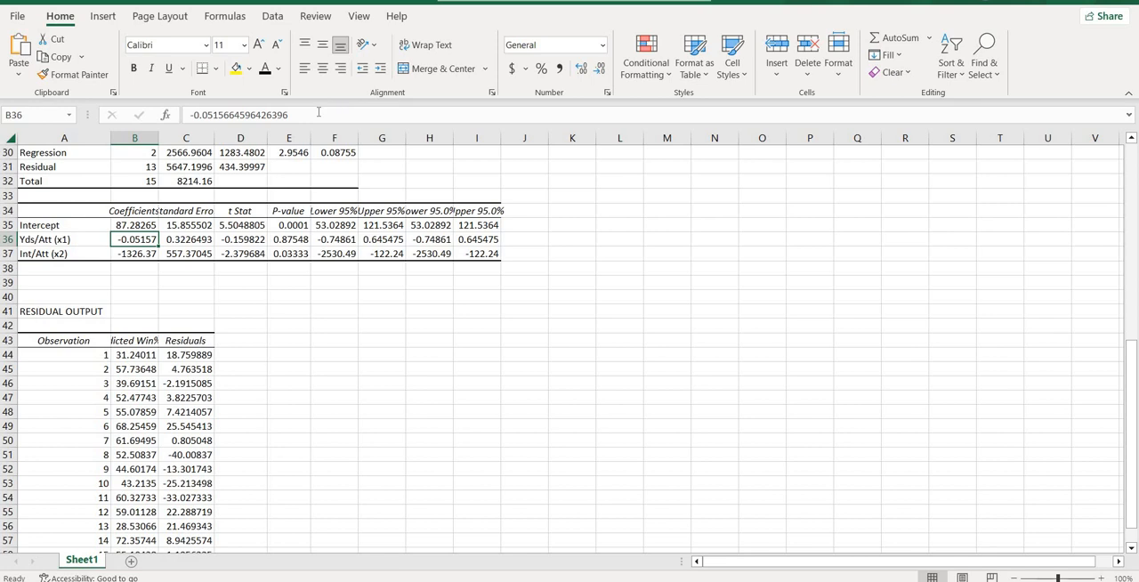
pyautogui.moveTo(319, 114); pyautogui.dragTo(187, 109)
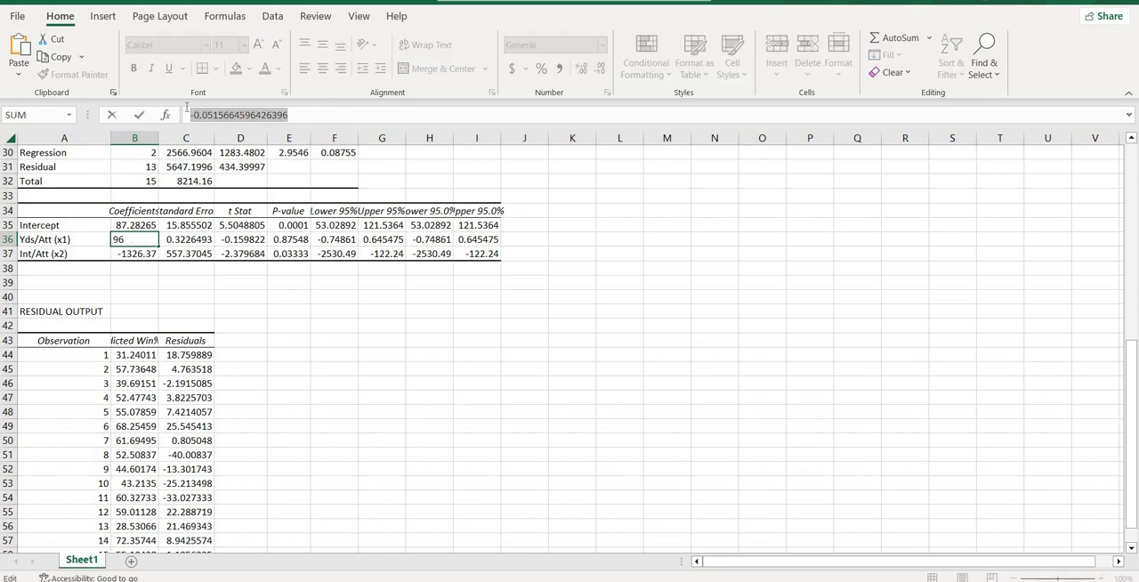
pyautogui.moveTo(1128, 353); pyautogui.dragTo(1127, 168)
pyautogui.click(588, 181)
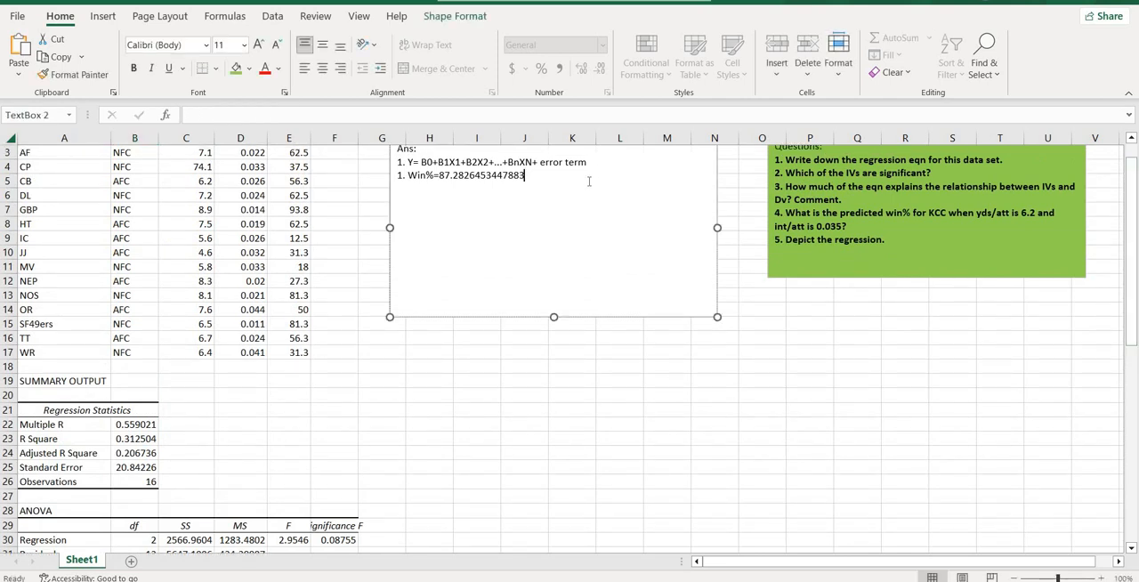
pyautogui.hotkey('ctrl', 'v')
# Step: Insert an opening bracket before 0.0515664596426396 and a multiplication sign "*" after it in the Win% equation
pyautogui.write('X1')
pyautogui.press('BackSpace')
pyautogui.press('BackSpace')
pyautogui.click(530, 175)
pyautogui.write('(')
pyautogui.click(636, 176)
pyautogui.write('*')
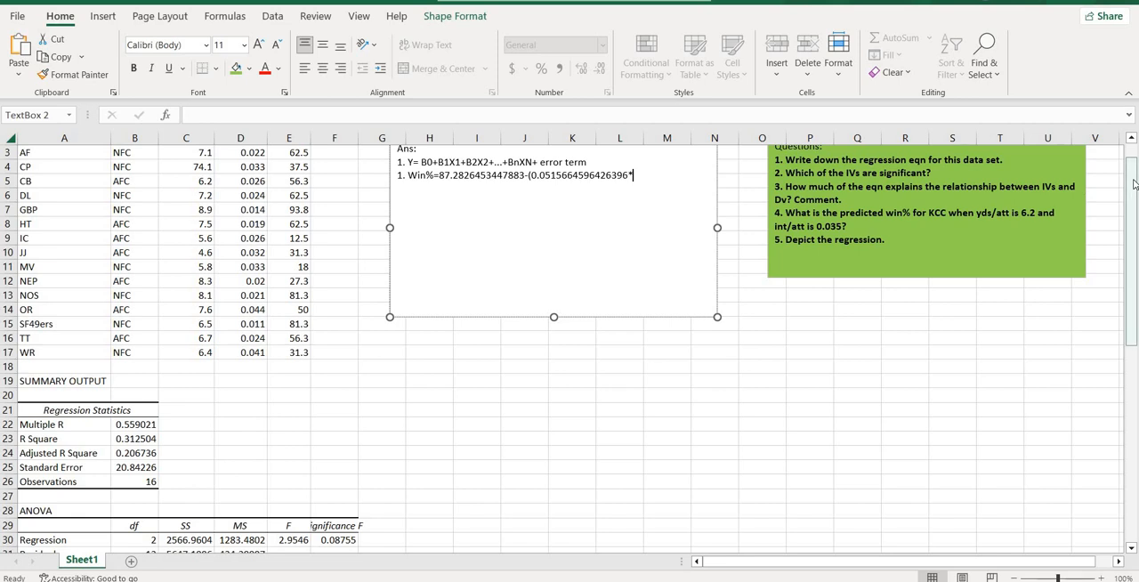
# Step: Copy the header from cell C1 into the equation after "*", trimming it to "Yds/Att" followed by a closing bracket
pyautogui.scroll(1, 1133, 159)
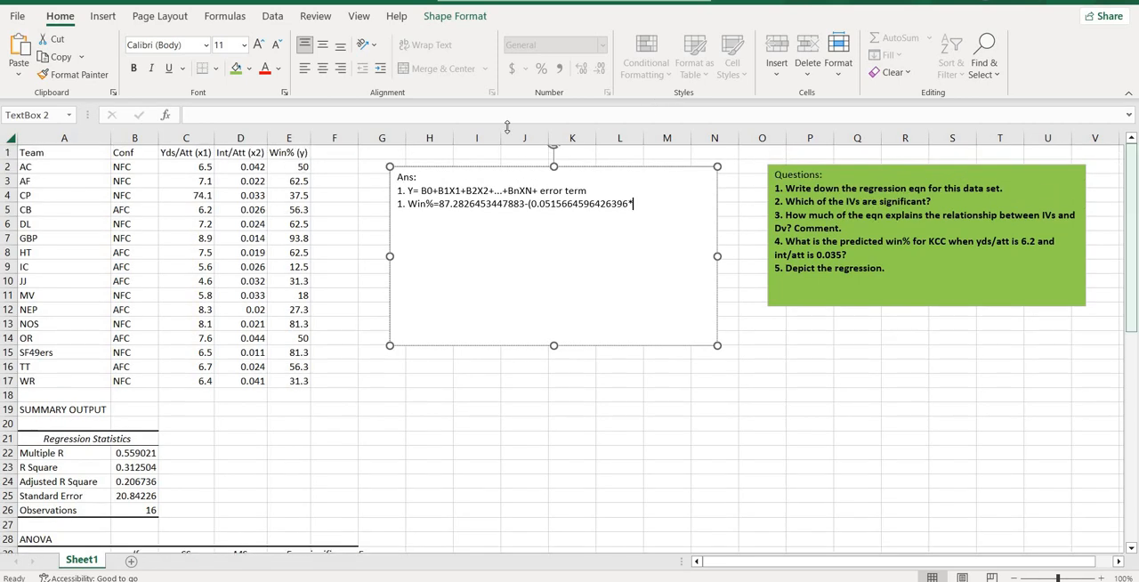
pyautogui.click(197, 153)
pyautogui.hotkey('ctrl', 'c')
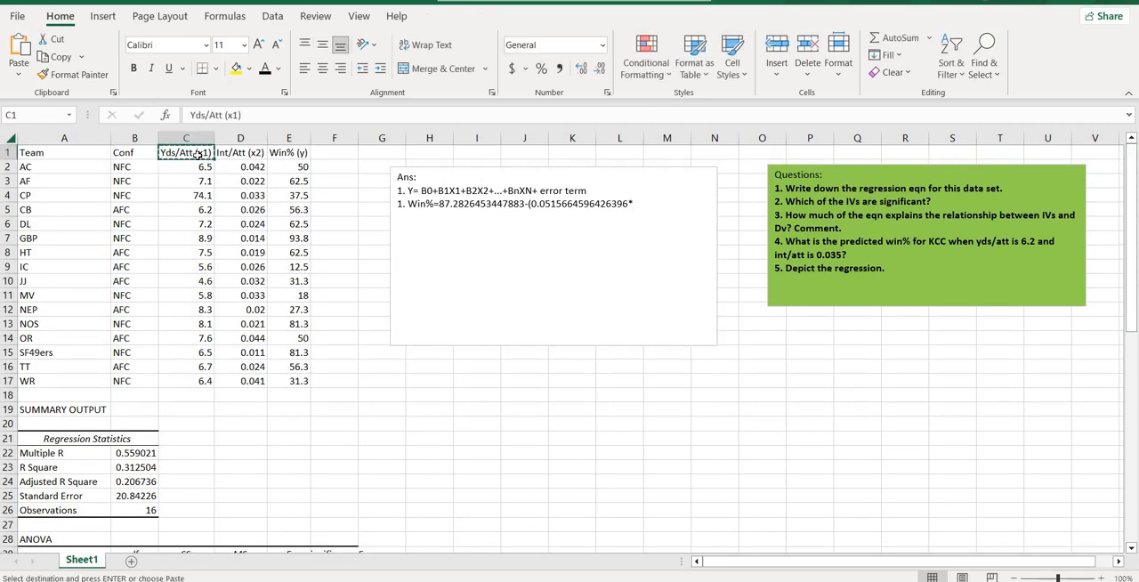
pyautogui.click(647, 205)
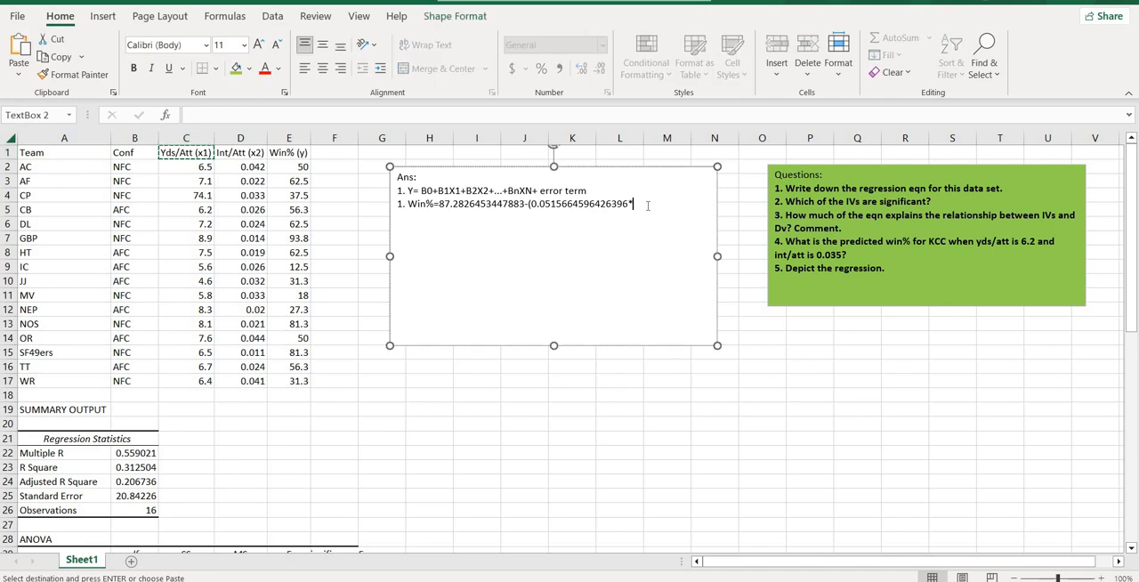
pyautogui.hotkey('ctrl', 'v')
pyautogui.press('BackSpace')
pyautogui.press('BackSpace')
pyautogui.press('BackSpace')
pyautogui.press('BackSpace')
pyautogui.press('BackSpace')
pyautogui.write(')')
# Step: Copy the full-precision Int/Att coefficient -1326.36552202292 from cell B37 and paste it at the end of the Win% equation
pyautogui.moveTo(1131, 226); pyautogui.dragTo(1131, 435)
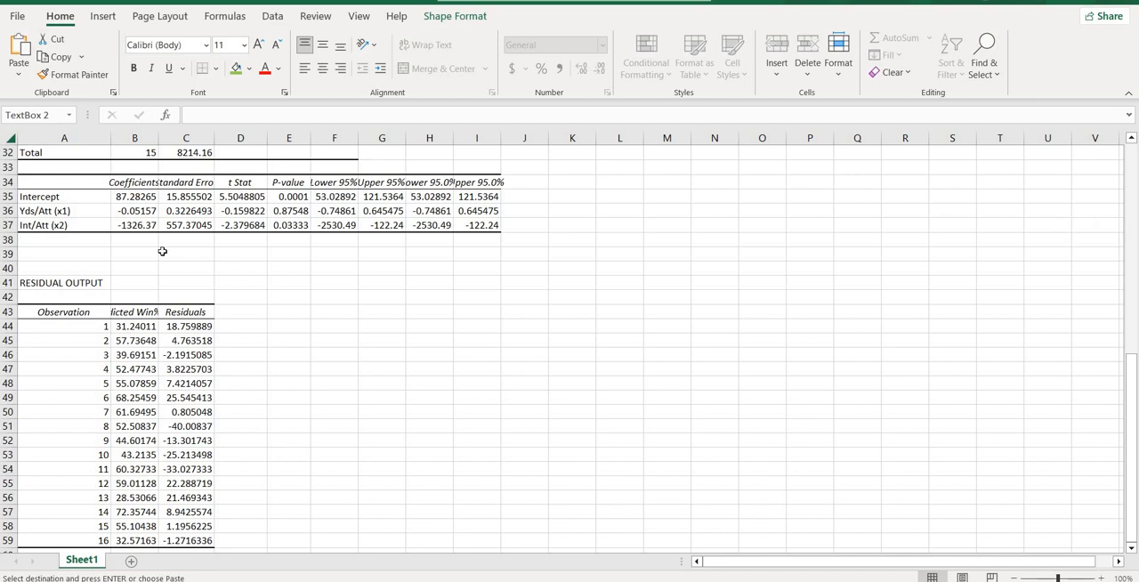
pyautogui.click(124, 225)
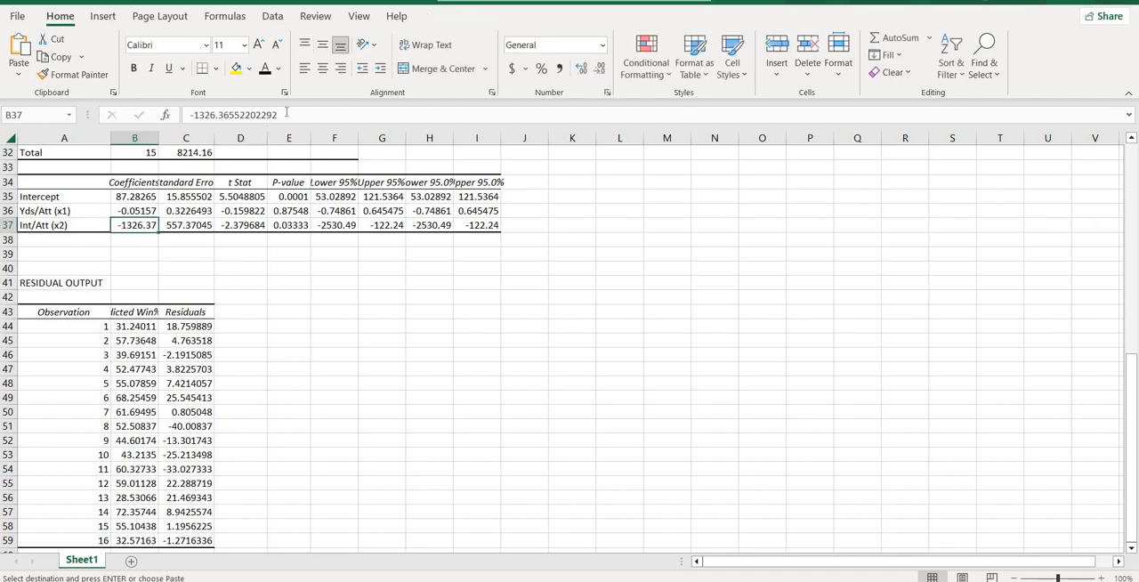
pyautogui.tripleClick(228, 114)
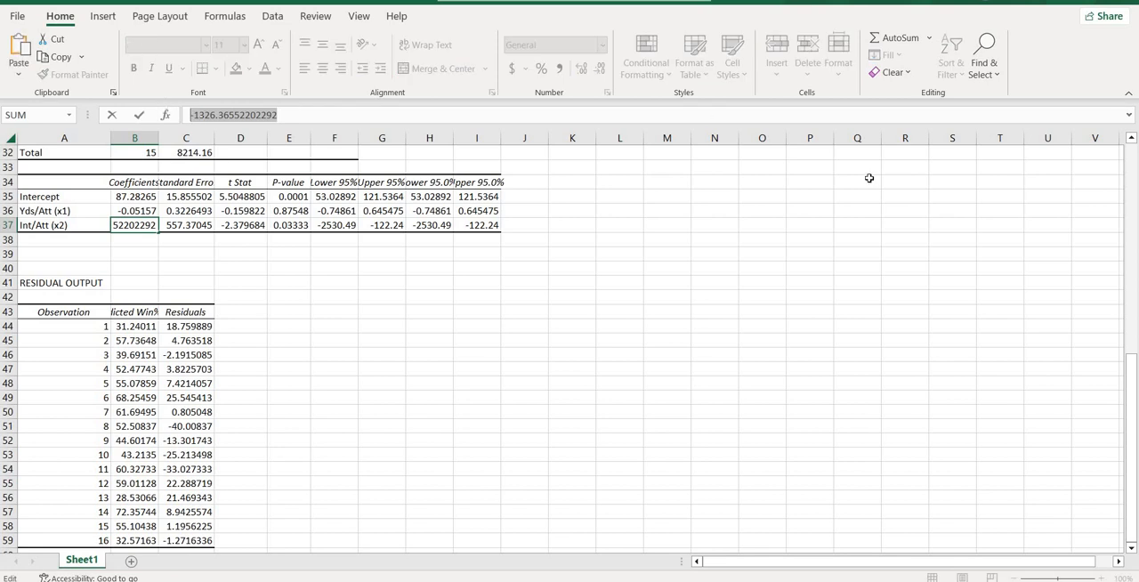
pyautogui.moveTo(1137, 392); pyautogui.dragTo(1134, 396)
pyautogui.hotkey('ctrl', 'c')
pyautogui.click(681, 204)
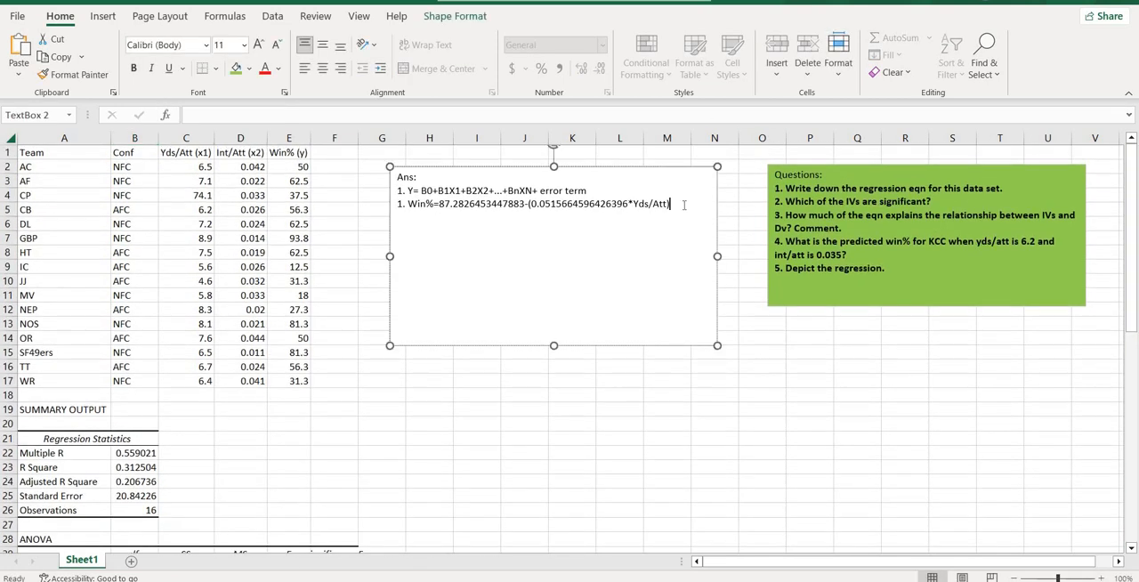
pyautogui.hotkey('ctrl', 'v')
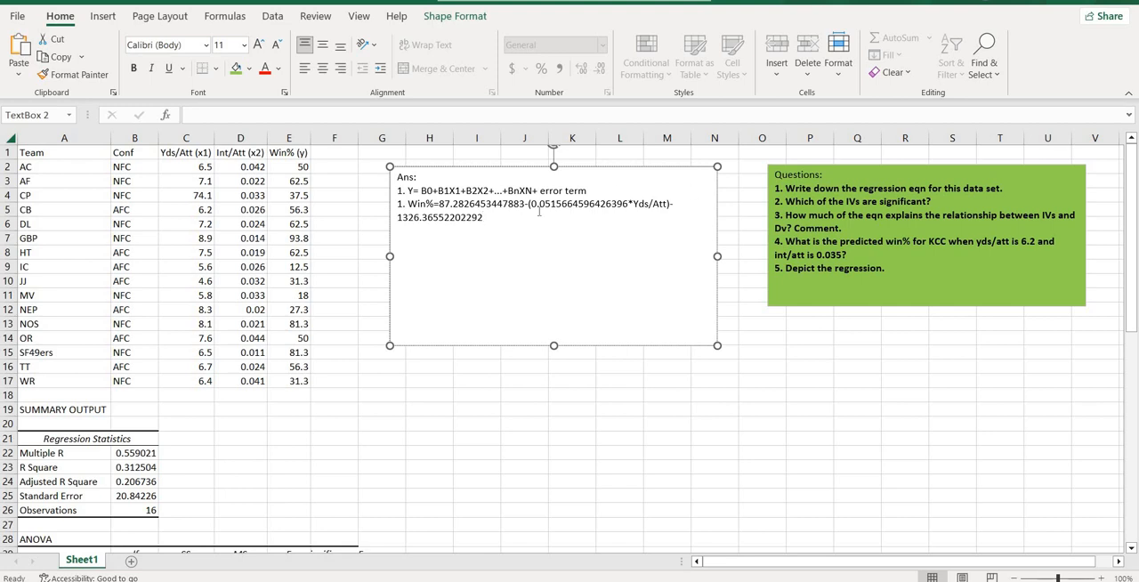
# Step: Copy the header from cell D1 to the end of the equation, trimming it to "Int/Att" followed by a closing bracket
pyautogui.click(225, 154)
pyautogui.hotkey('ctrl', 'c')
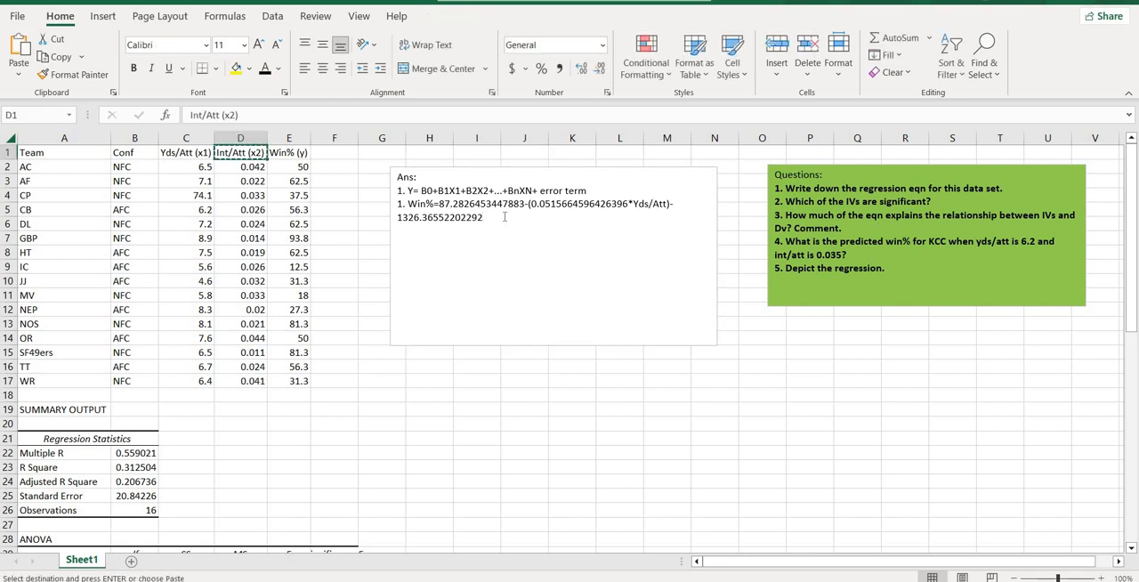
pyautogui.click(506, 218)
pyautogui.hotkey('ctrl', 'v')
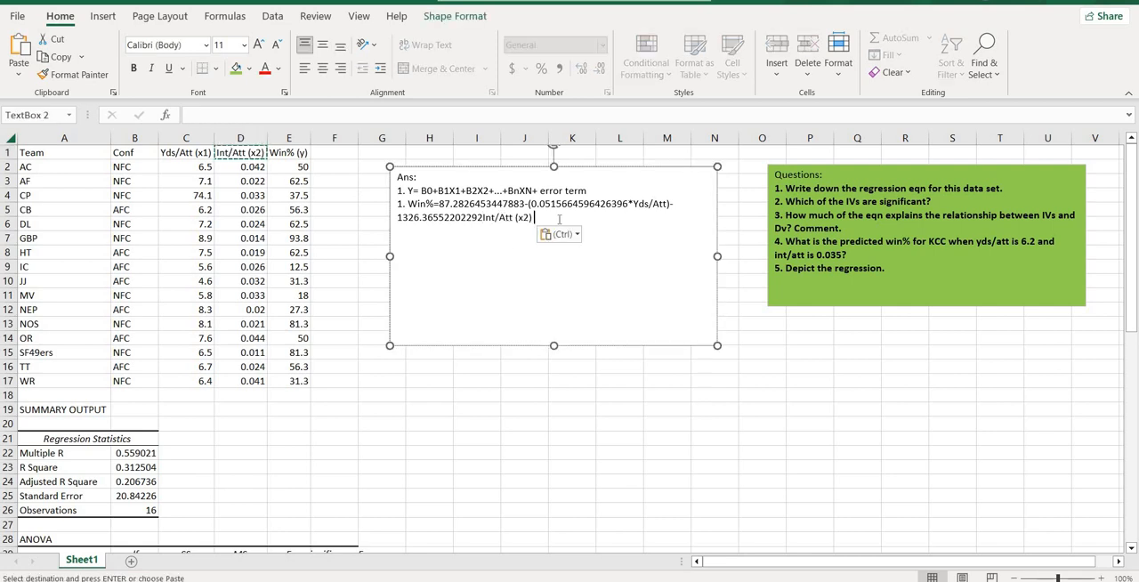
pyautogui.press('BackSpace')
pyautogui.press('BackSpace')
pyautogui.press('BackSpace')
pyautogui.press('BackSpace')
pyautogui.press('BackSpace')
pyautogui.write(')')
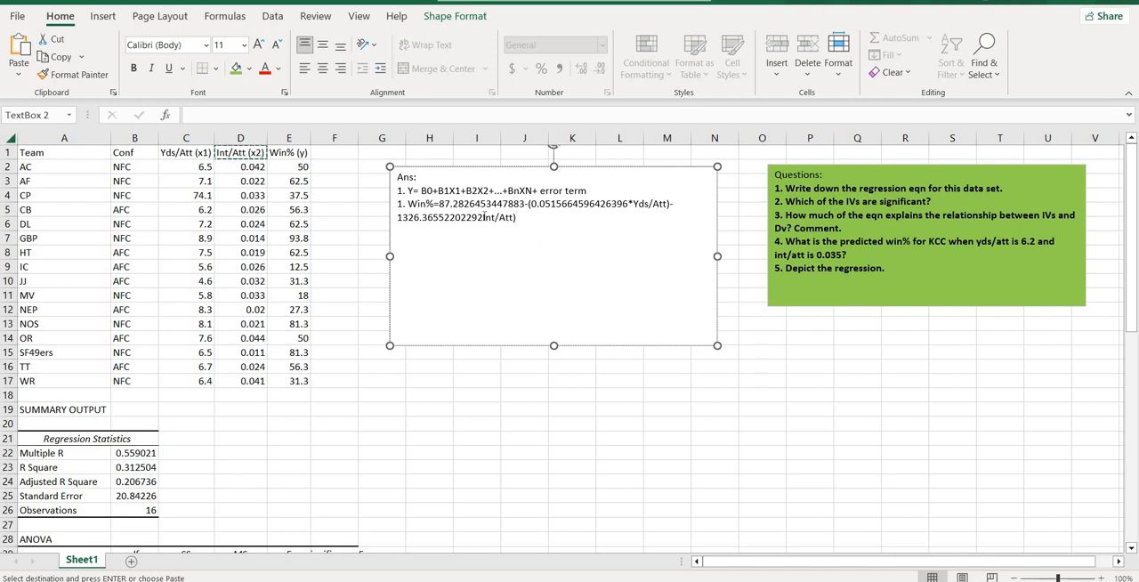
# Step: Insert "*" between 1326.36552202292 and Int/Att and an opening bracket before that coefficient
pyautogui.click(483, 217)
pyautogui.write('*')
pyautogui.click(397, 218)
pyautogui.write('(')
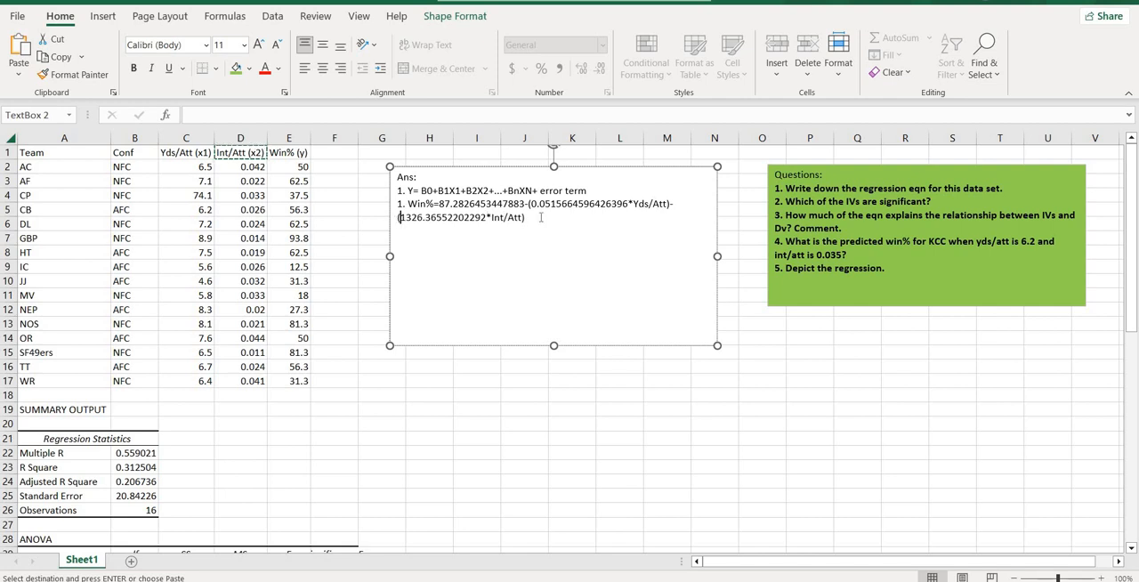
# Step: Paste the copied header "Int/Att (x2)" after the equation's last bracket and begin a new line with "2." below it
pyautogui.click(540, 217)
pyautogui.hotkey('ctrl', 'v')
pyautogui.press('Return')
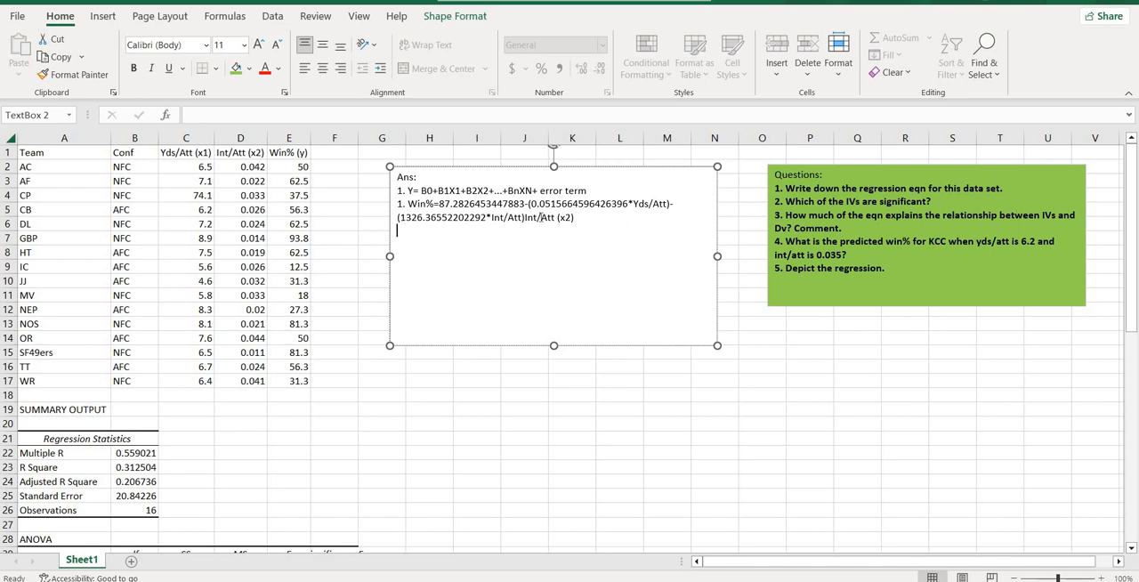
pyautogui.write('2.')
# Step: Check the P-values of both predictors in the coefficients table and copy the full-precision Yds/Att P-value from cell E36
pyautogui.moveTo(1131, 329); pyautogui.dragTo(1131, 494)
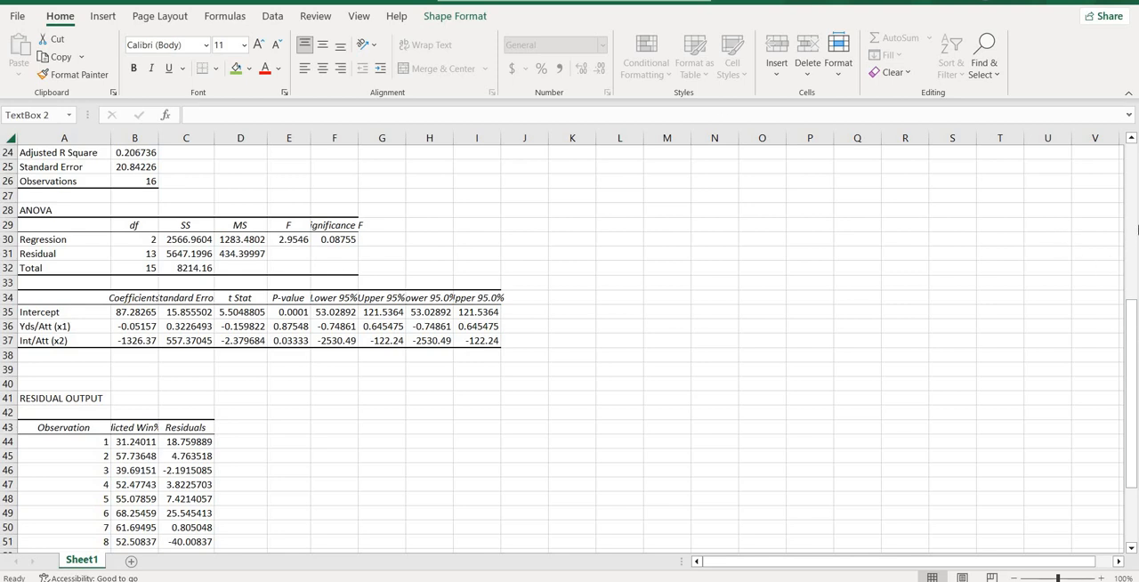
pyautogui.click(1135, 230)
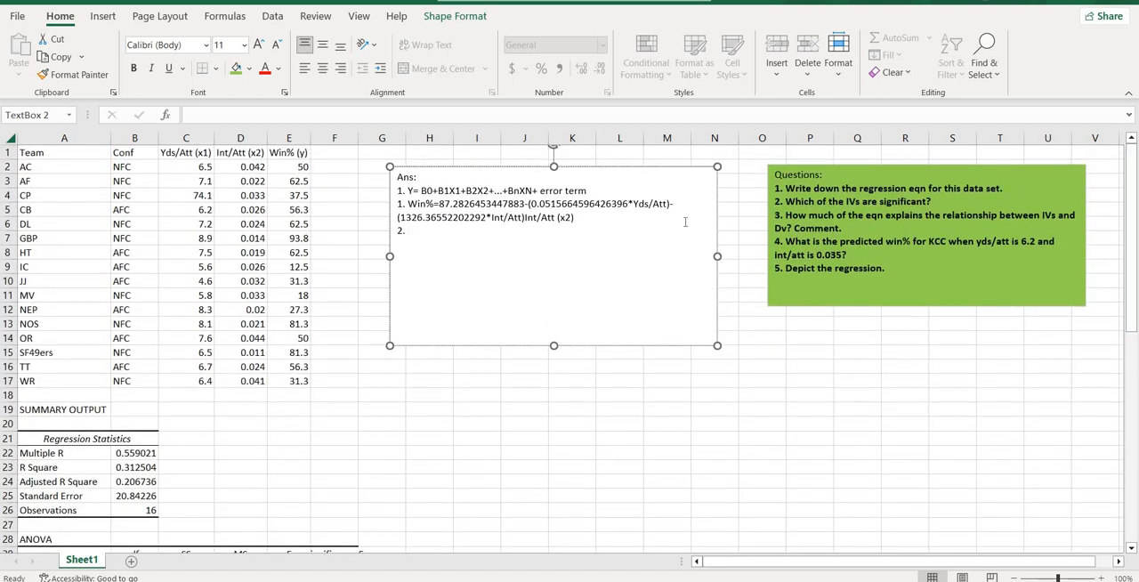
pyautogui.moveTo(1134, 228); pyautogui.dragTo(1133, 286)
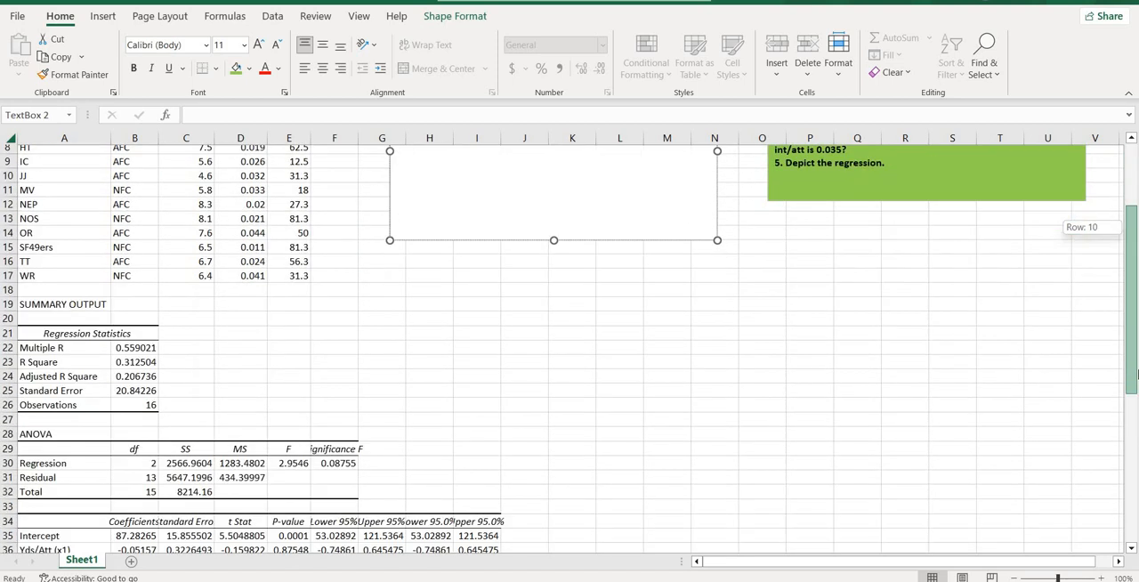
pyautogui.moveTo(1134, 374); pyautogui.dragTo(1034, 323)
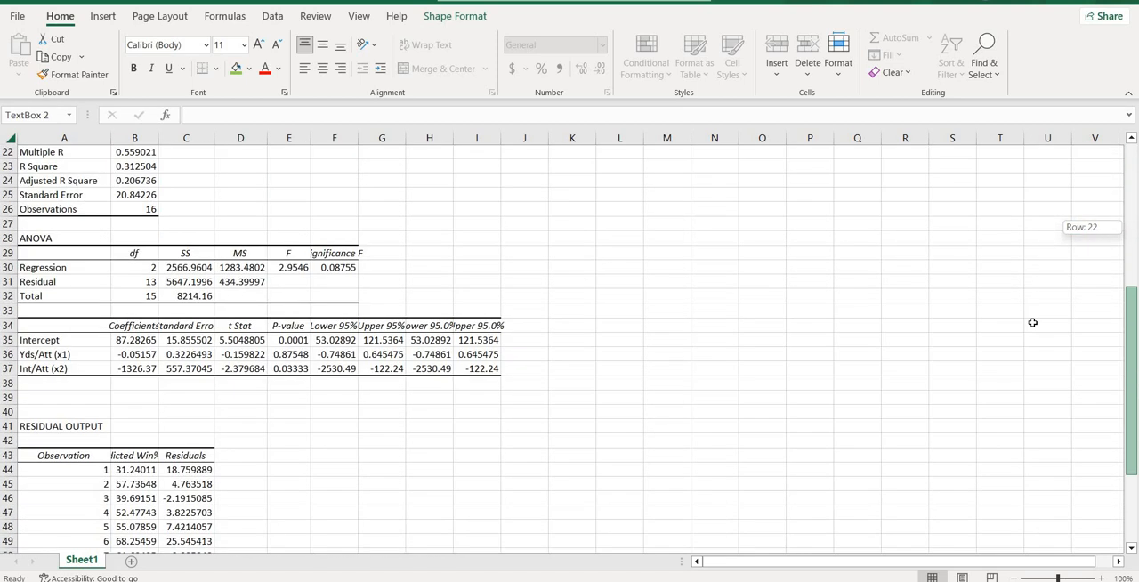
pyautogui.click(291, 367)
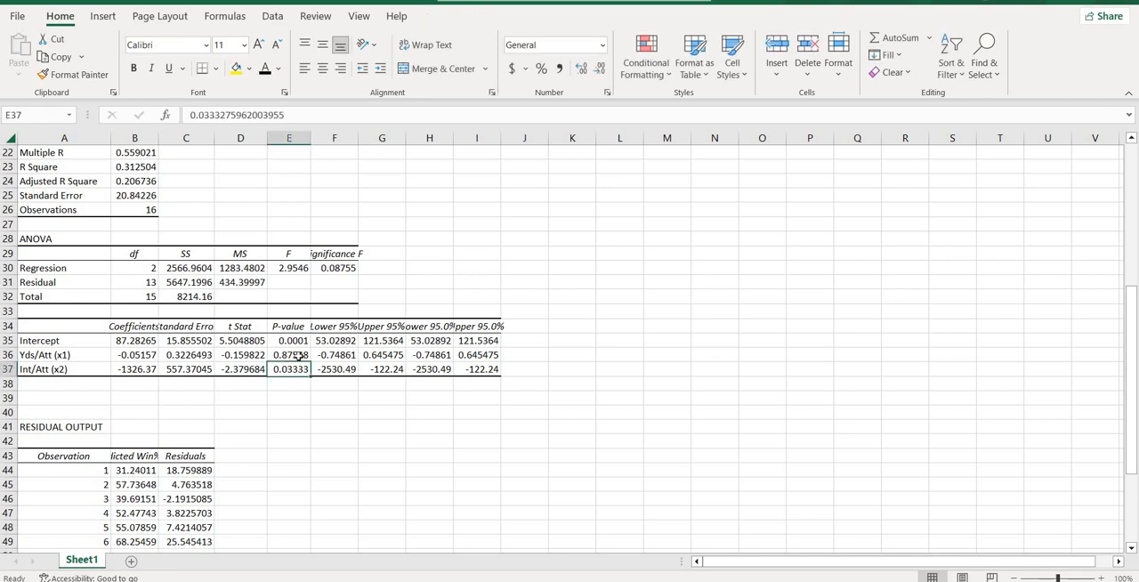
pyautogui.click(299, 356)
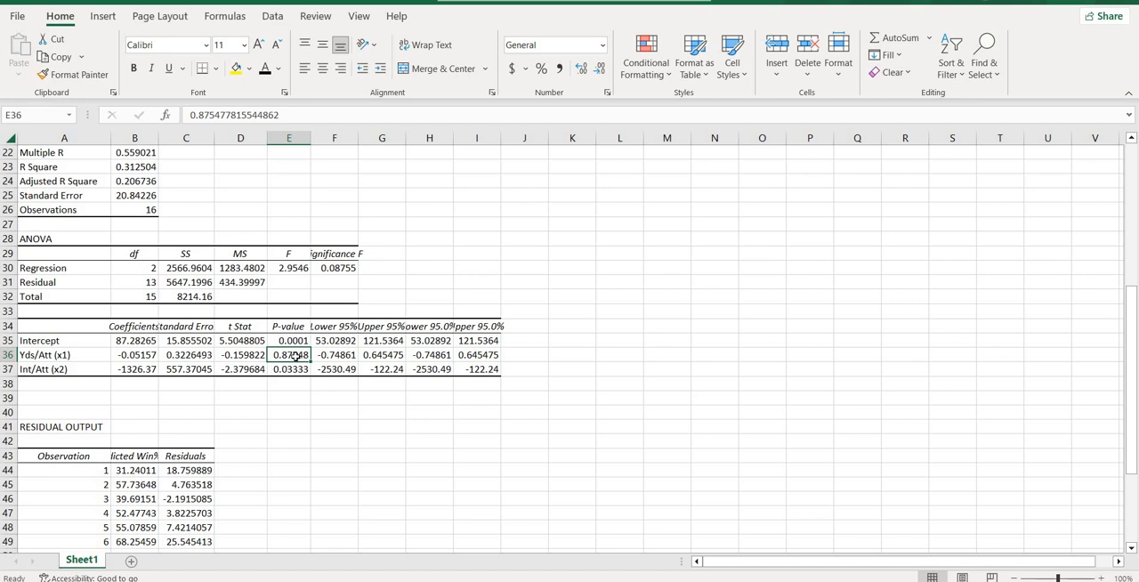
pyautogui.click(290, 369)
pyautogui.hotkey('ctrl', 'c')
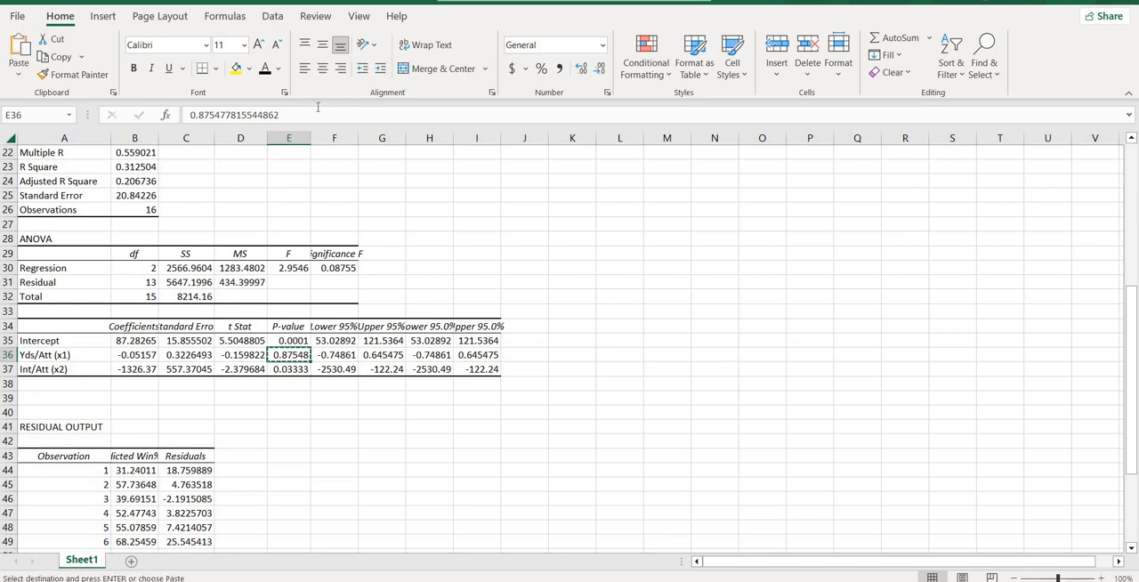
pyautogui.press('F2')
pyautogui.hotkey('shift', 'Home')
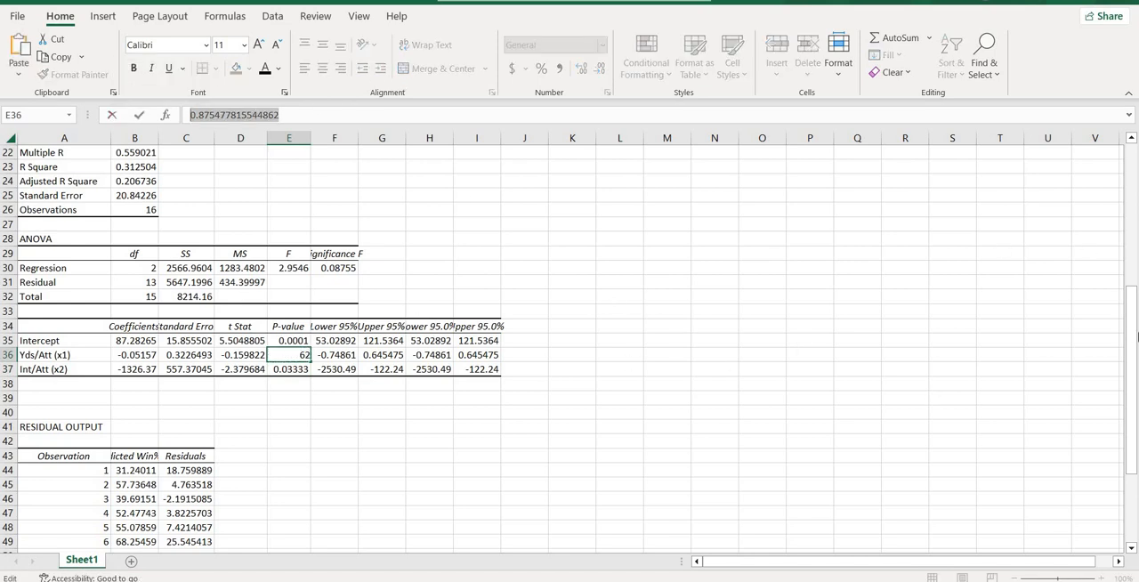
# Step: Add a blank line between the Win% equation and item 2 in the answer text box
pyautogui.moveTo(1129, 333); pyautogui.dragTo(1128, 185)
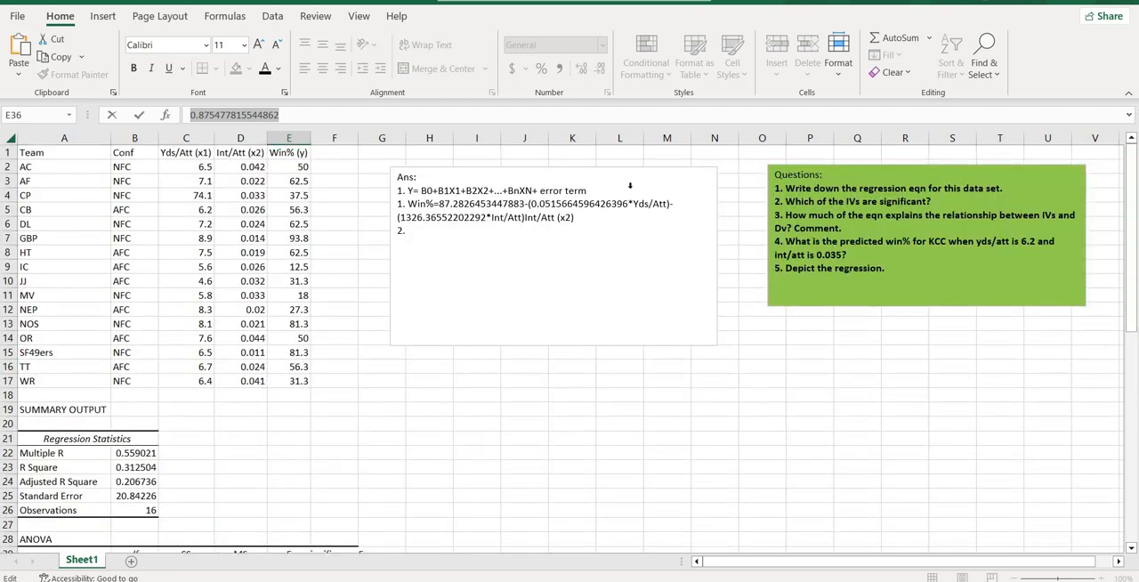
pyautogui.click(575, 247)
pyautogui.click(597, 217)
pyautogui.press('Return')
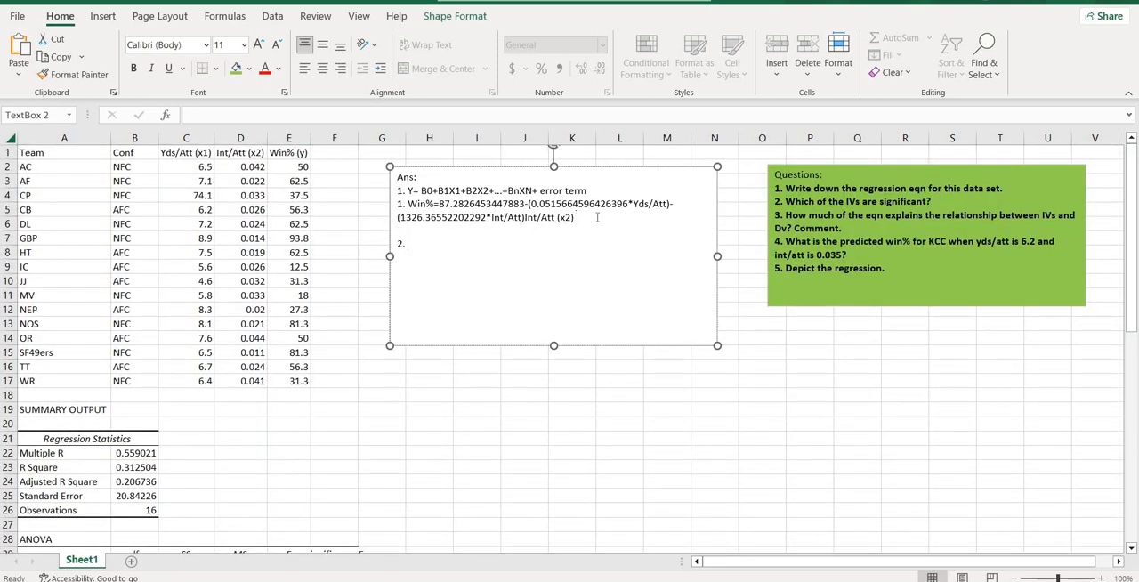
# Step: Write "Here, p value of X1 is 0.875477815544862, which is higher than 0.05" after "2.", pasting the copied P-value
pyautogui.click(530, 242)
pyautogui.write('Here, p value of X1 is')
pyautogui.hotkey('ctrl', 'v')
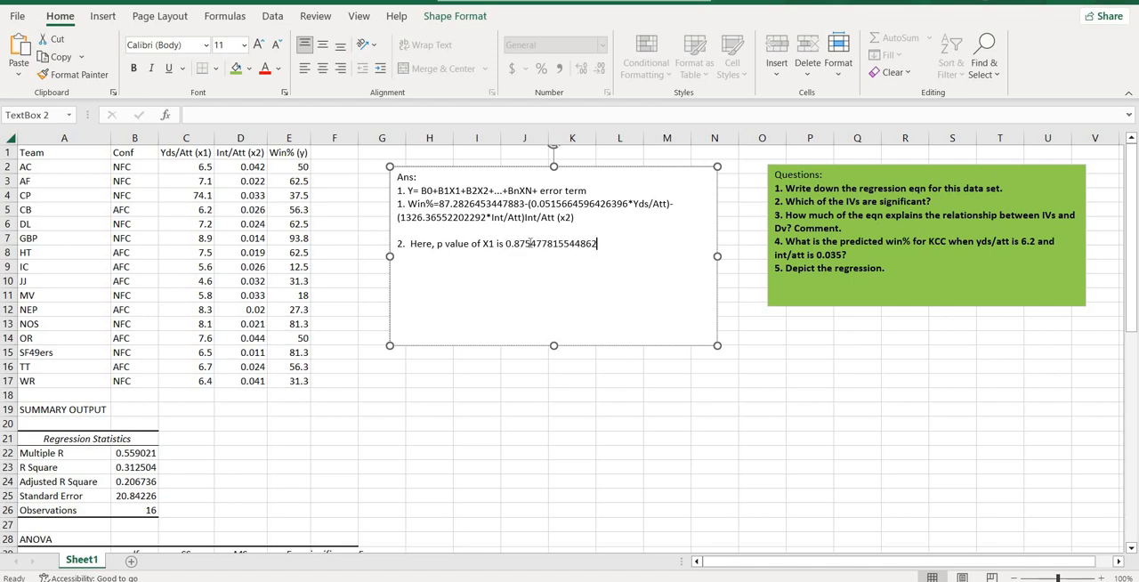
pyautogui.write(', which is higher than 0.05')
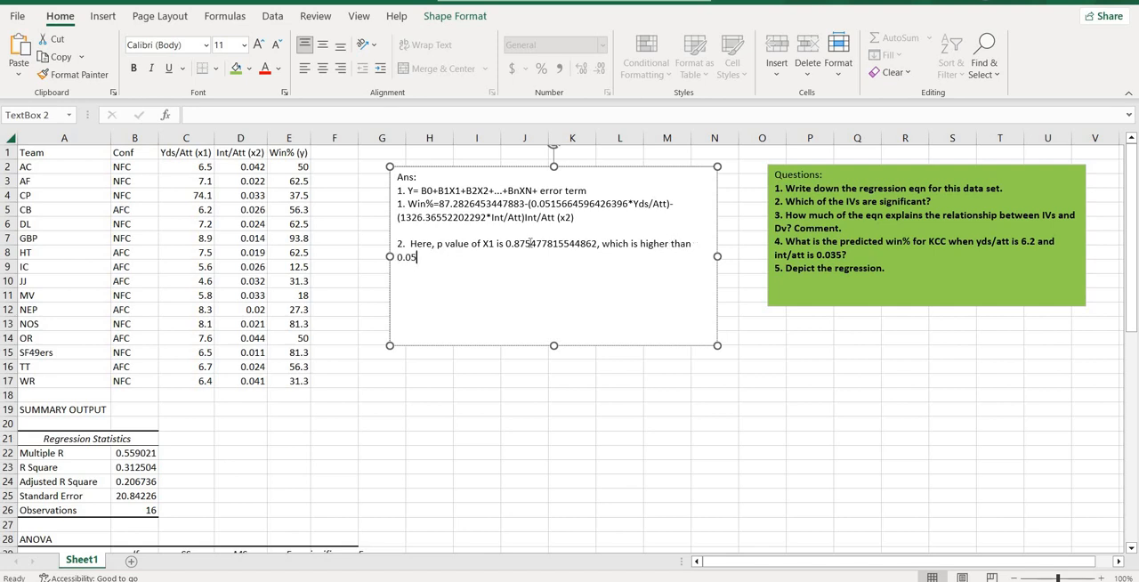
pyautogui.write('. Tha')
# Step: Continue answer 2 with ". Since p value of X1 is greater than 5%, so it is not significant."
pyautogui.press('BackSpace')
pyautogui.press('BackSpace')
pyautogui.press('BackSpace')
pyautogui.write('Since p value of x1 kis')
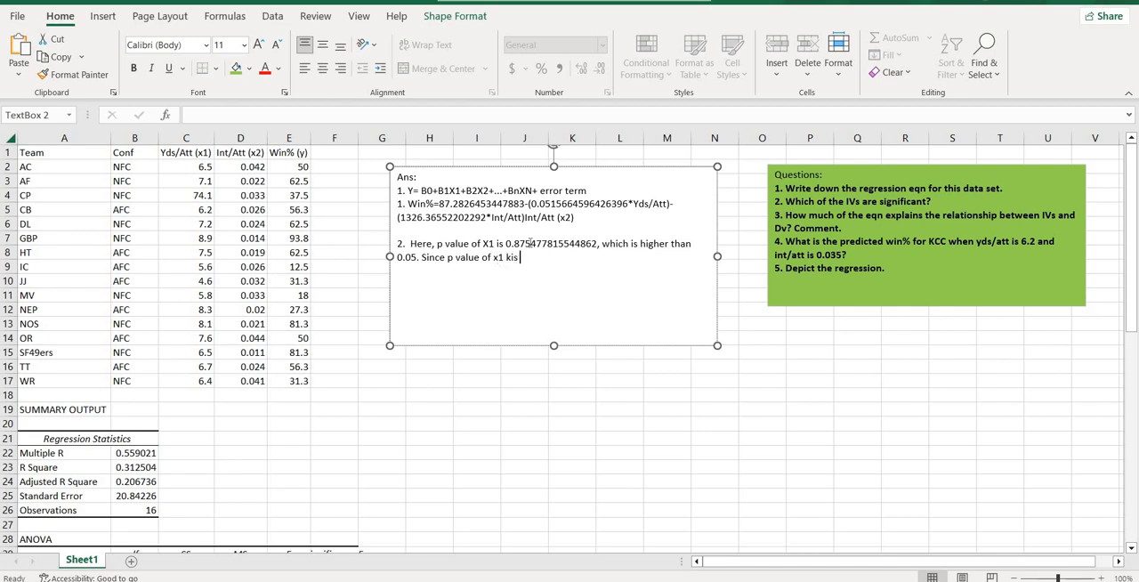
pyautogui.press('BackSpace')
pyautogui.press('BackSpace')
pyautogui.press('BackSpace')
pyautogui.press('BackSpace')
pyautogui.write('X1 is greater than 5%, so it')
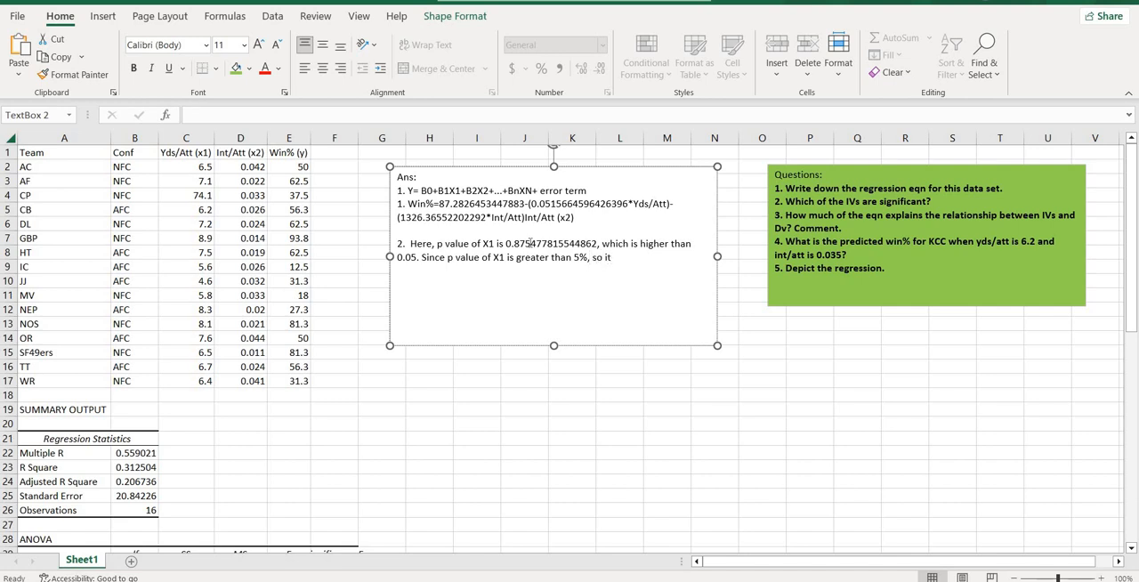
pyautogui.write(' is not significant.')
# Step: Begin a new line under answer 2 with "Again, here, p value for X2 is"
pyautogui.press('Return')
pyautogui.write('Again,')
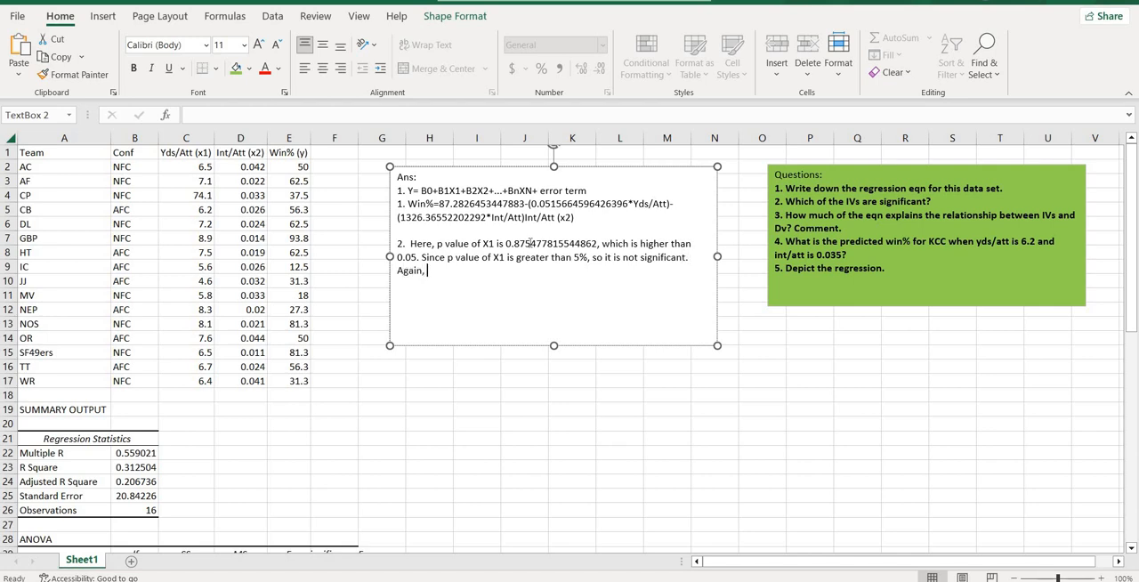
pyautogui.write(' here, p value for X2 is')
# Step: Paste the full Int/Att (x2) P-value after "p value for X2 is" in answer 2 and add ", which is lower than 0.05."
pyautogui.moveTo(1136, 246); pyautogui.dragTo(1136, 406)
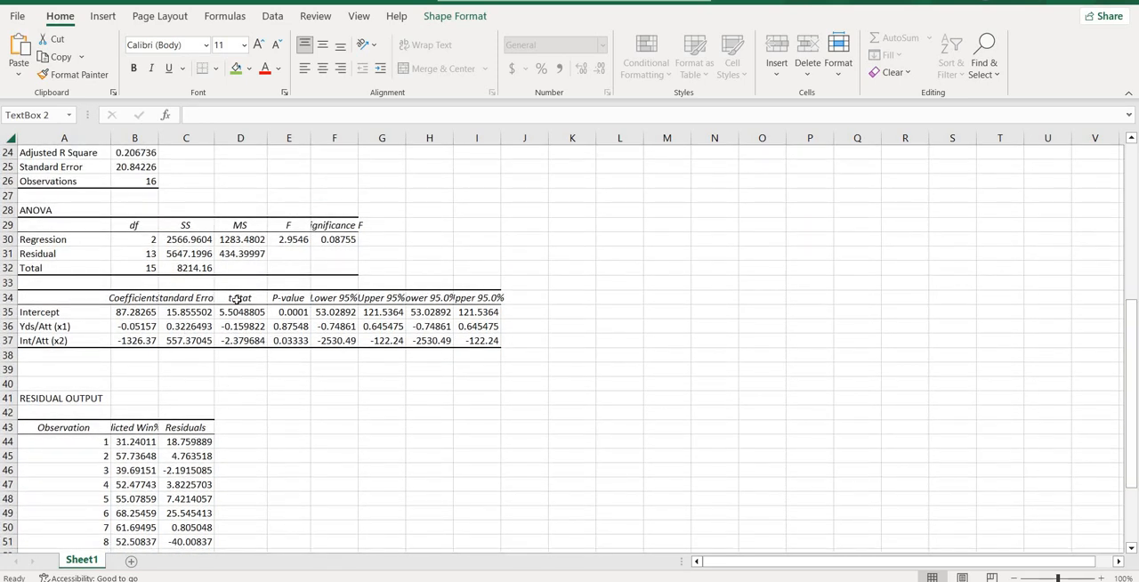
pyautogui.click(293, 340)
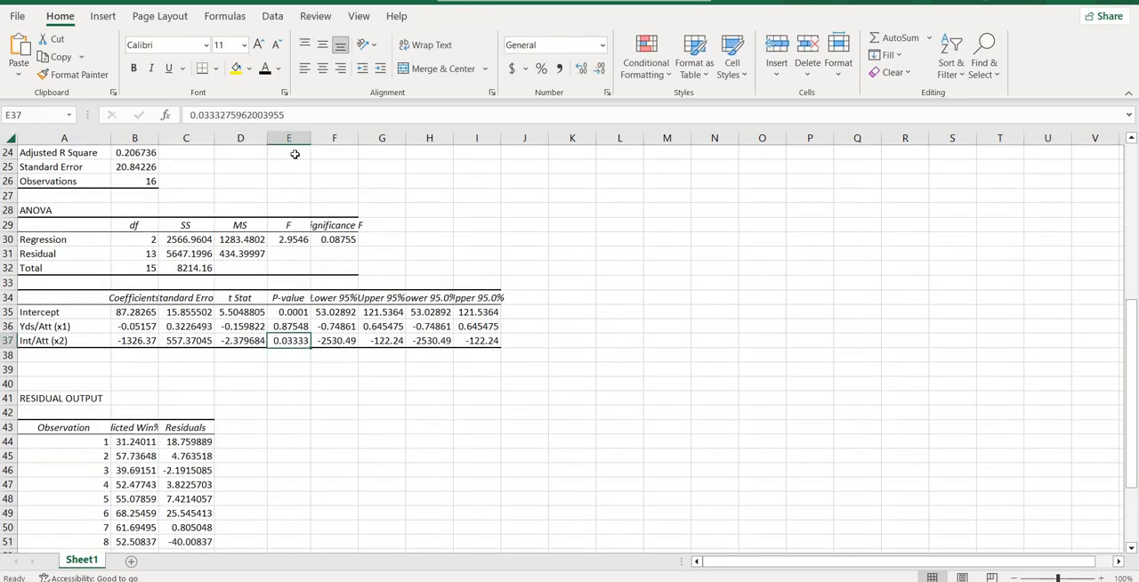
pyautogui.moveTo(306, 115); pyautogui.dragTo(182, 115)
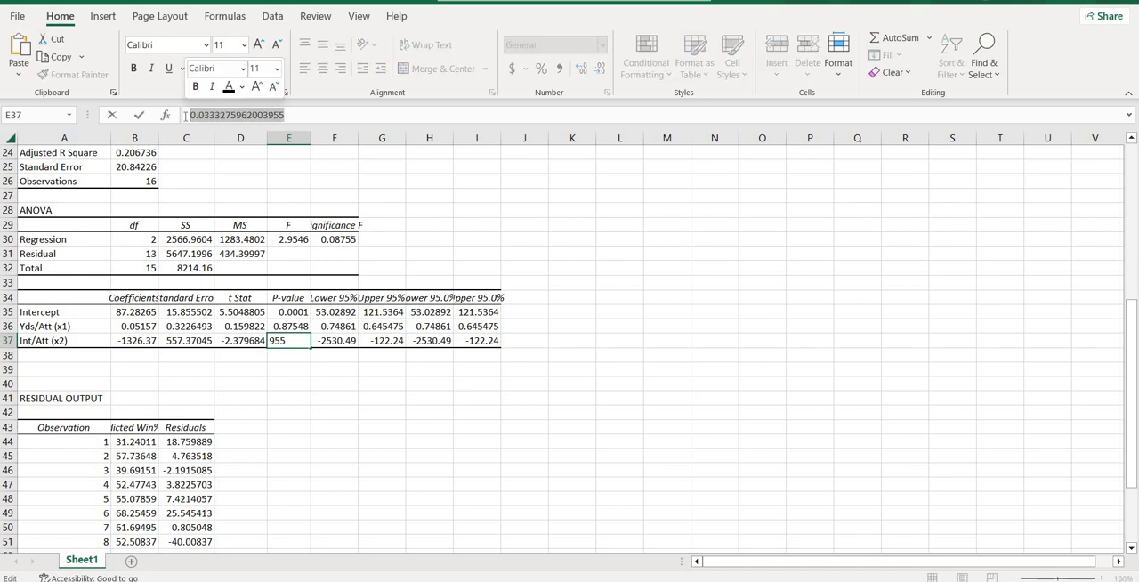
pyautogui.moveTo(1132, 307); pyautogui.dragTo(1131, 174)
pyautogui.click(612, 230)
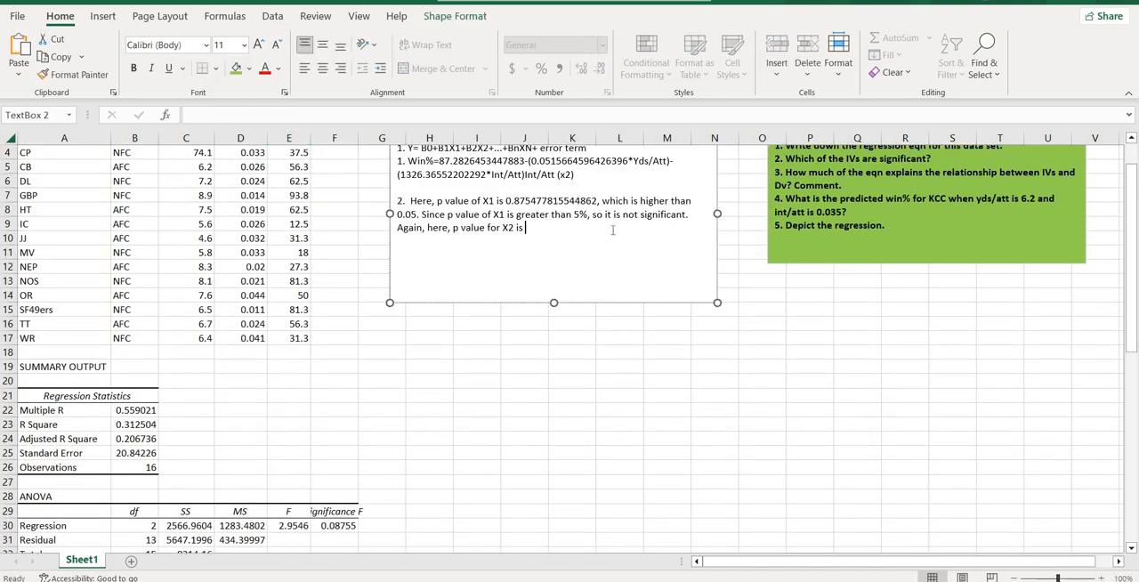
pyautogui.hotkey('ctrl', 'v')
pyautogui.write('.')
pyautogui.press('BackSpace')
pyautogui.write(', which is lower than')
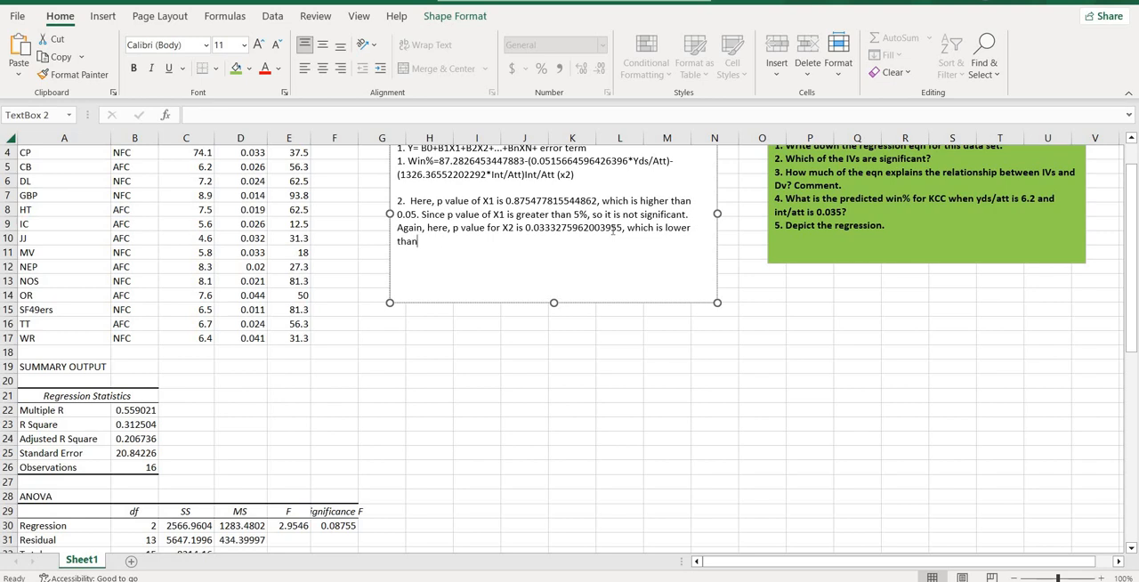
pyautogui.write(' 0.05. Since p value of X2')
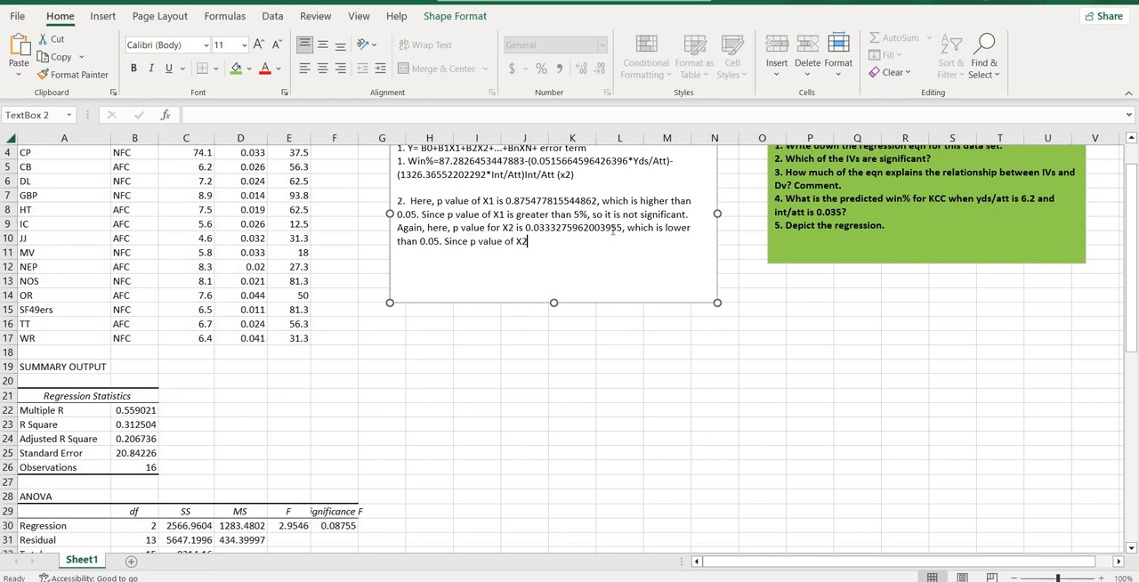
pyautogui.write(' is lower than 5%, so we can X')
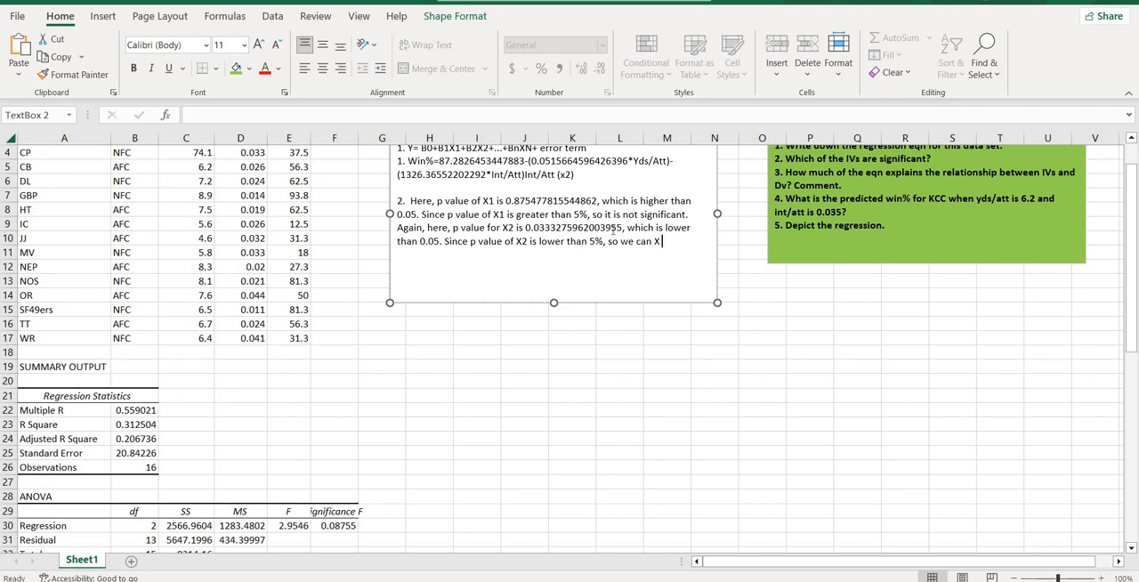
pyautogui.write('2 is')
pyautogui.write(' signifocant')
# Step: Continue answer 2 with "Since p value of X2 is lower than 5%, so we can X2 is significant."
pyautogui.press('BackSpace')
pyautogui.press('BackSpace')
pyautogui.press('BackSpace')
pyautogui.press('BackSpace')
pyautogui.press('BackSpace')
pyautogui.write('icant.')
# Step: Start item "3." in the answer text box, one blank line below answer 2
pyautogui.press('Return')
pyautogui.press('Return')
pyautogui.write('3.')
# Step: Highlight the Adjusted R Square label and its value (A24:B24) with a yellow fill
pyautogui.click(30, 449)
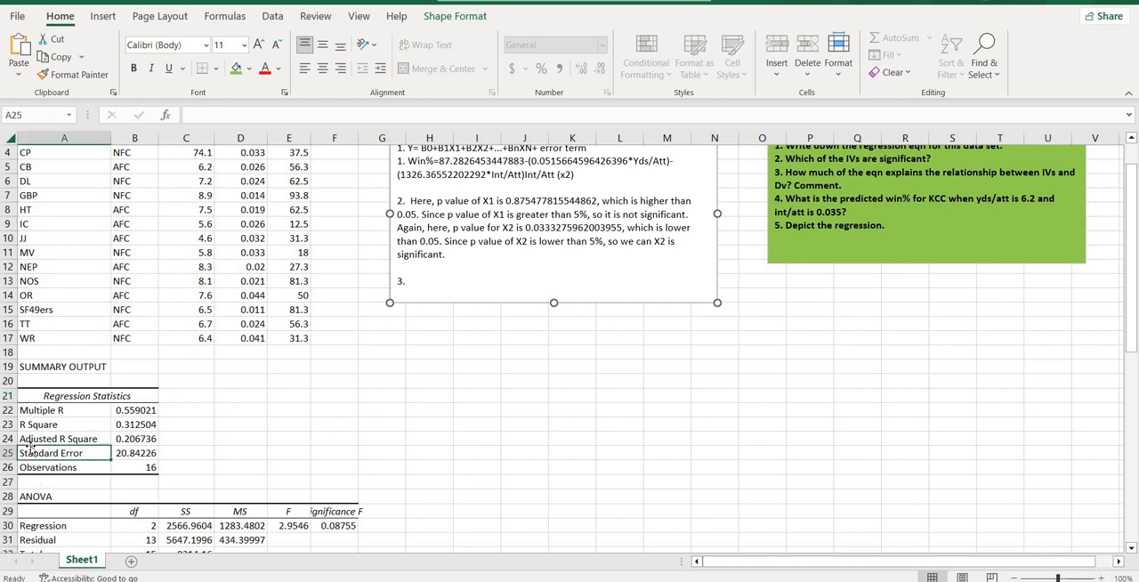
pyautogui.click(32, 441)
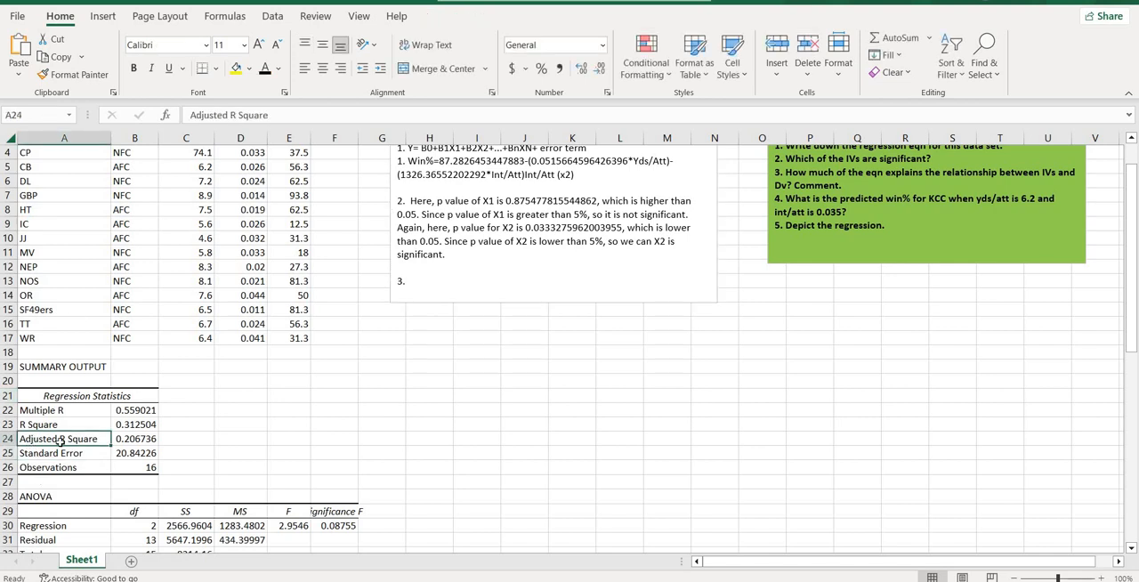
pyautogui.click(236, 68)
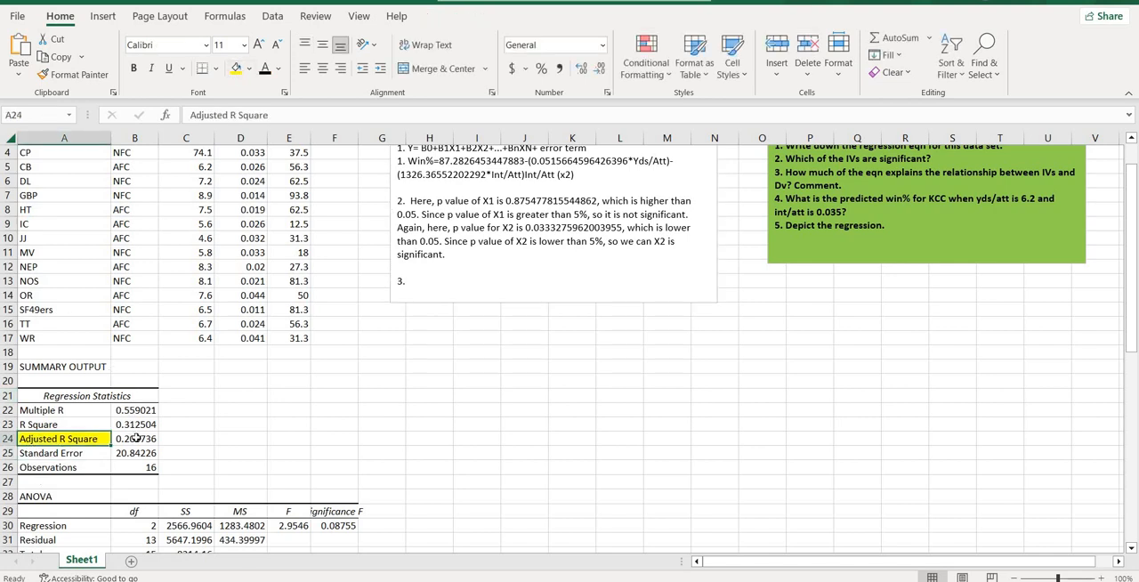
pyautogui.click(135, 438)
pyautogui.click(235, 67)
# Step: Write "Here, adjsted R square is" after "3." in the answer text box
pyautogui.click(430, 283)
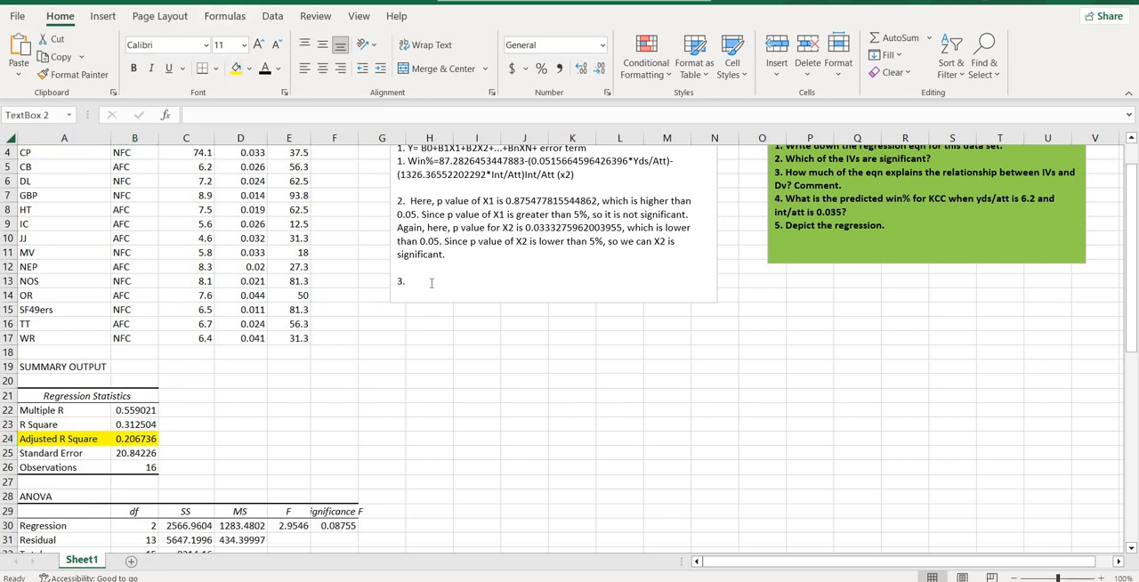
pyautogui.write('H')
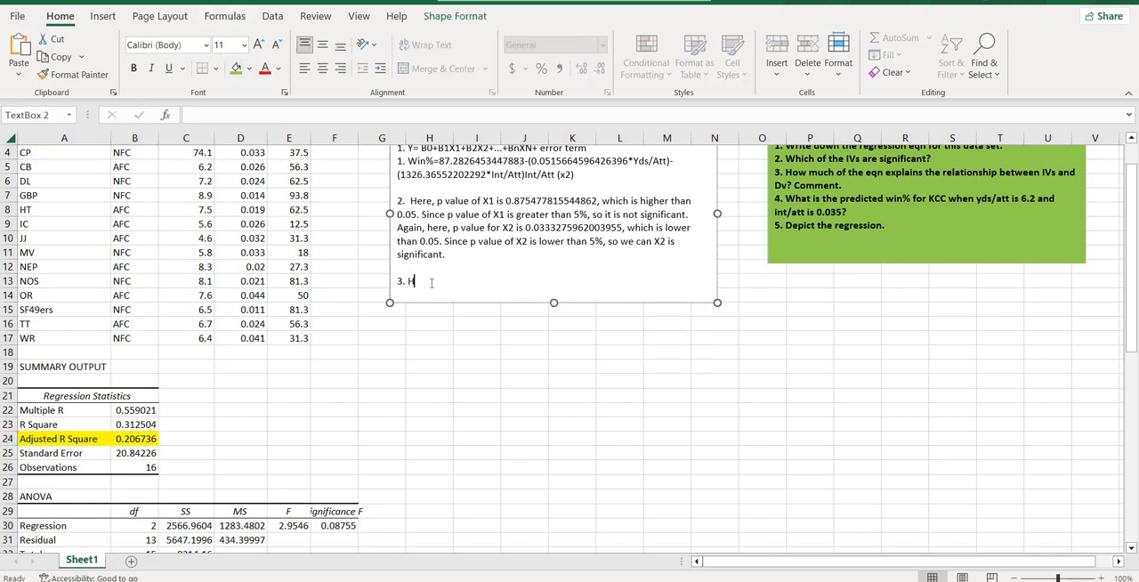
pyautogui.write('ere, adjsted R square is')
# Step: Paste the full Adjusted R Square value, 0.206735746620416, from B24 at the end of answer 3, followed by a period
pyautogui.click(130, 445)
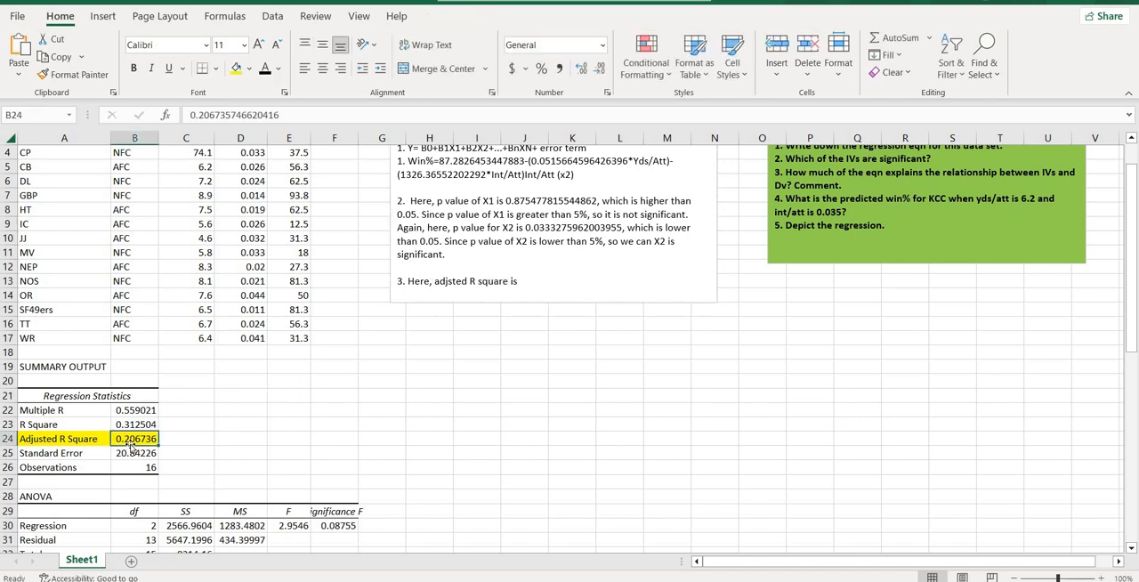
pyautogui.moveTo(279, 115); pyautogui.dragTo(108, 127)
pyautogui.hotkey('ctrl', 'c')
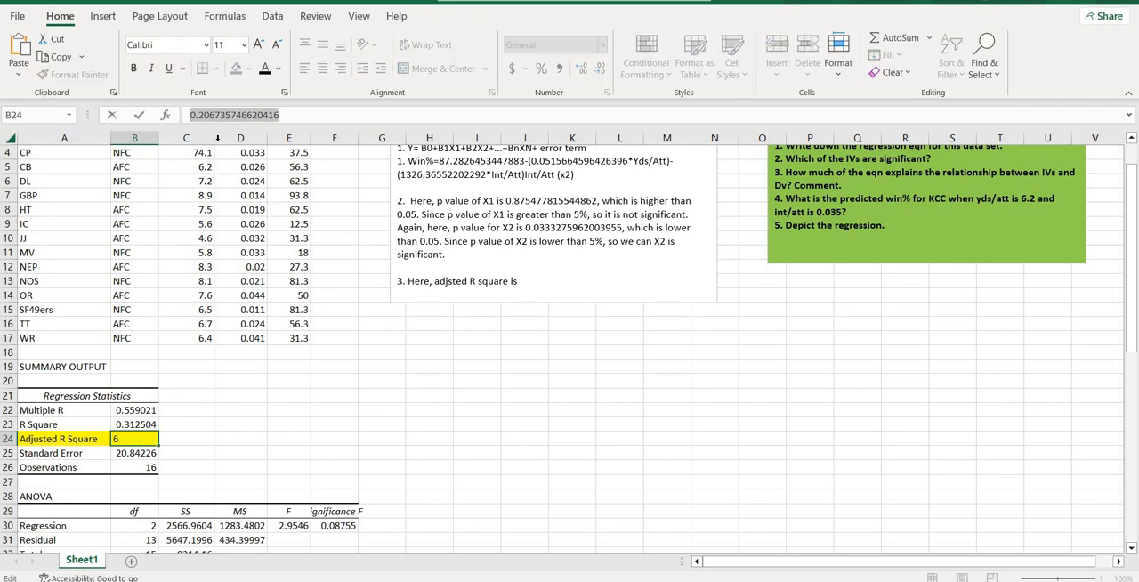
pyautogui.click(543, 279)
pyautogui.hotkey('ctrl', 'v')
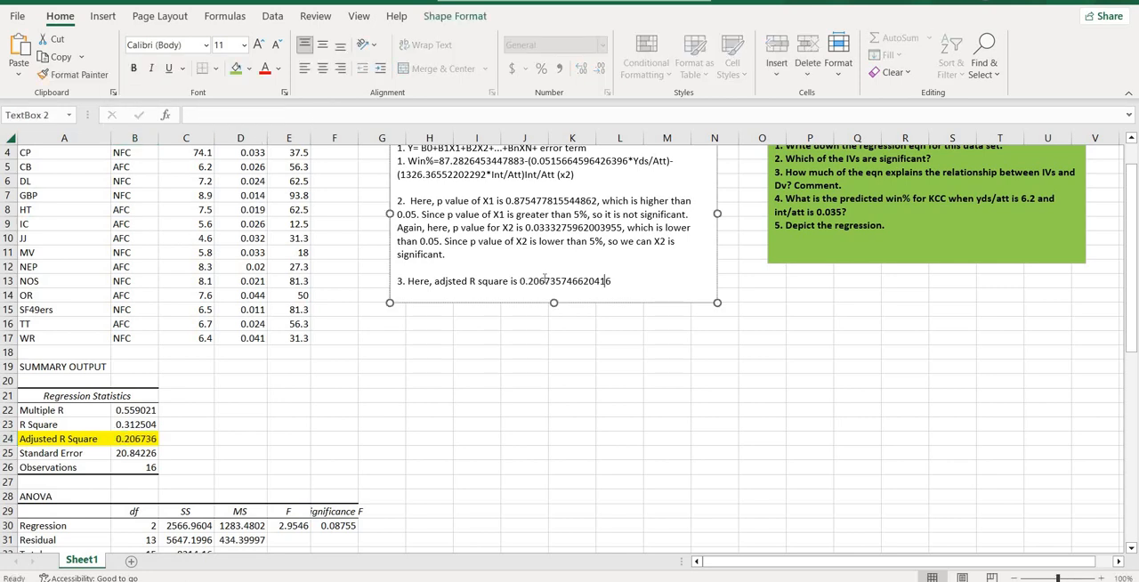
pyautogui.write('.')
# Step: Continue answer 3 with "That means, 20.67% of the eqution explains the relationship between Xs and Y"
pyautogui.write('That means, 20.67% of the')
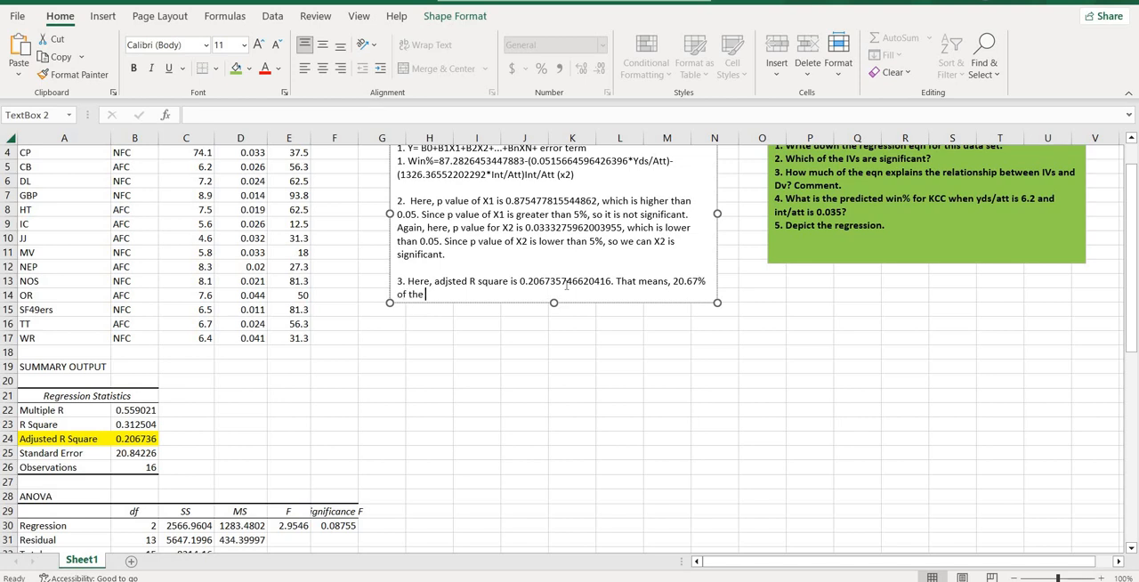
pyautogui.write('qution explains the relationship')
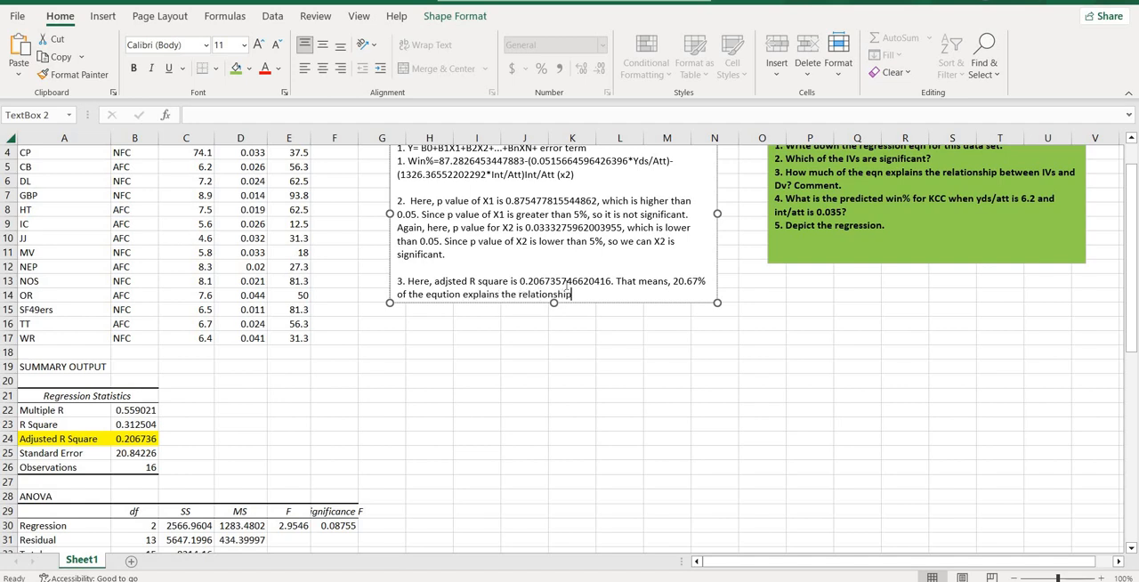
pyautogui.write(' between')
pyautogui.write(' Xs and Y')
# Step: Add ". That means, only 20.67% of the DV is explained by the IVs." to answer 3 and extend the text box downward to row 20
pyautogui.write('. That me')
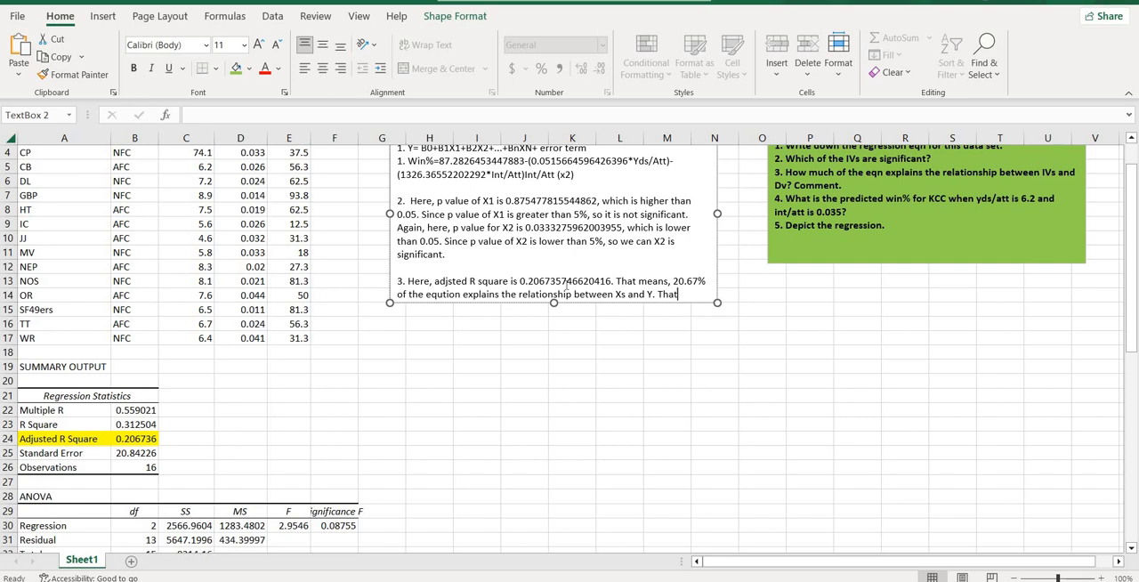
pyautogui.write('ans, only 20.67% o')
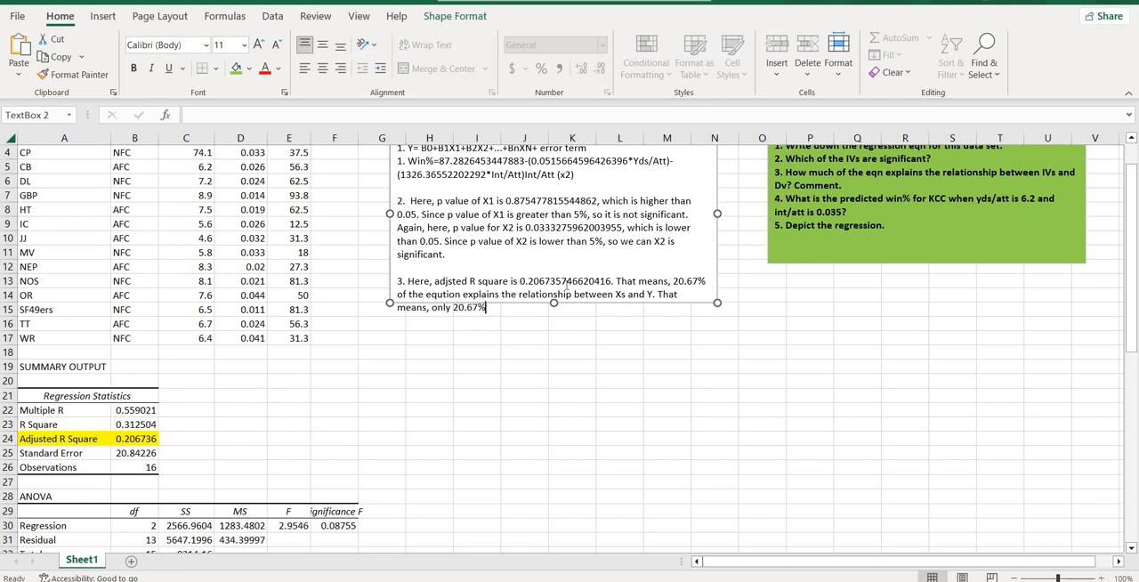
pyautogui.write('f the DV is explained ')
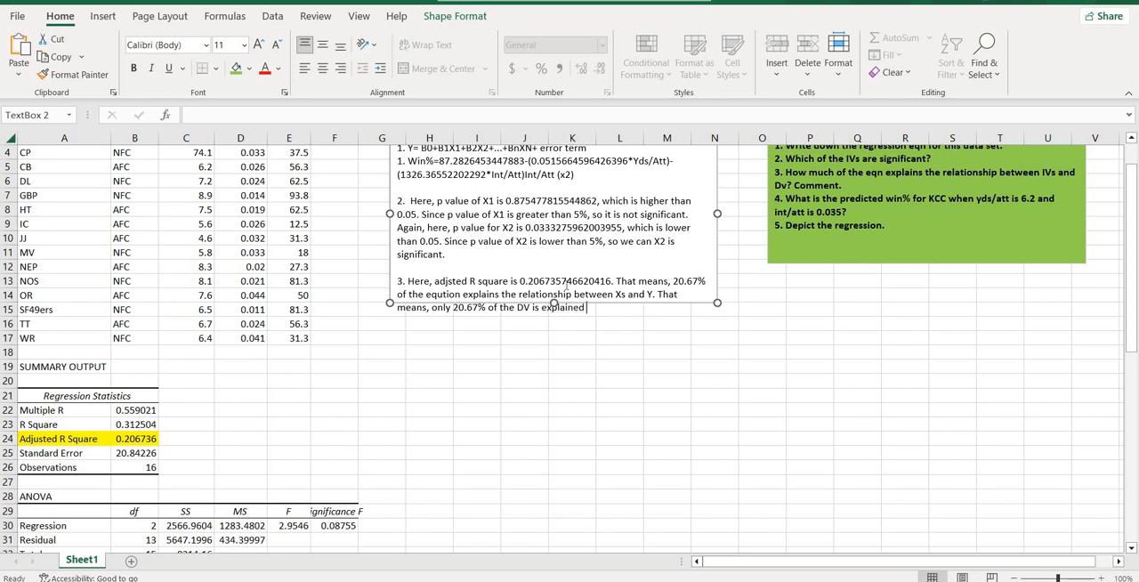
pyautogui.write('by the IVs.')
pyautogui.moveTo(553, 303); pyautogui.dragTo(564, 394)
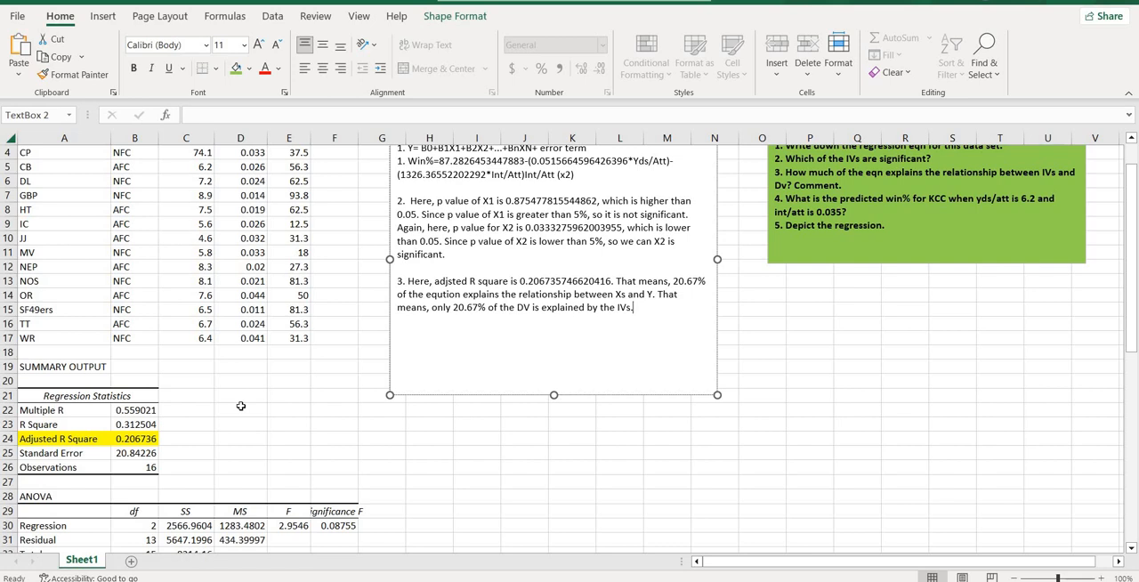
pyautogui.write('It is wea')
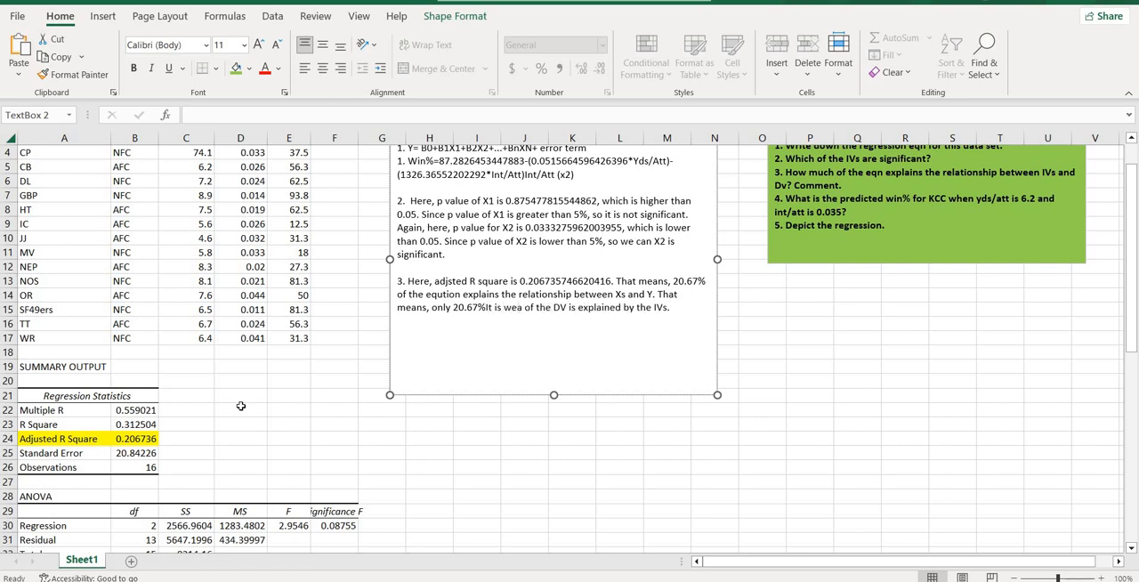
pyautogui.press('BackSpace')
pyautogui.press('BackSpace')
pyautogui.press('BackSpace')
pyautogui.press('BackSpace')
pyautogui.press('BackSpace')
pyautogui.press('BackSpace')
pyautogui.press('BackSpace')
pyautogui.press('BackSpace')
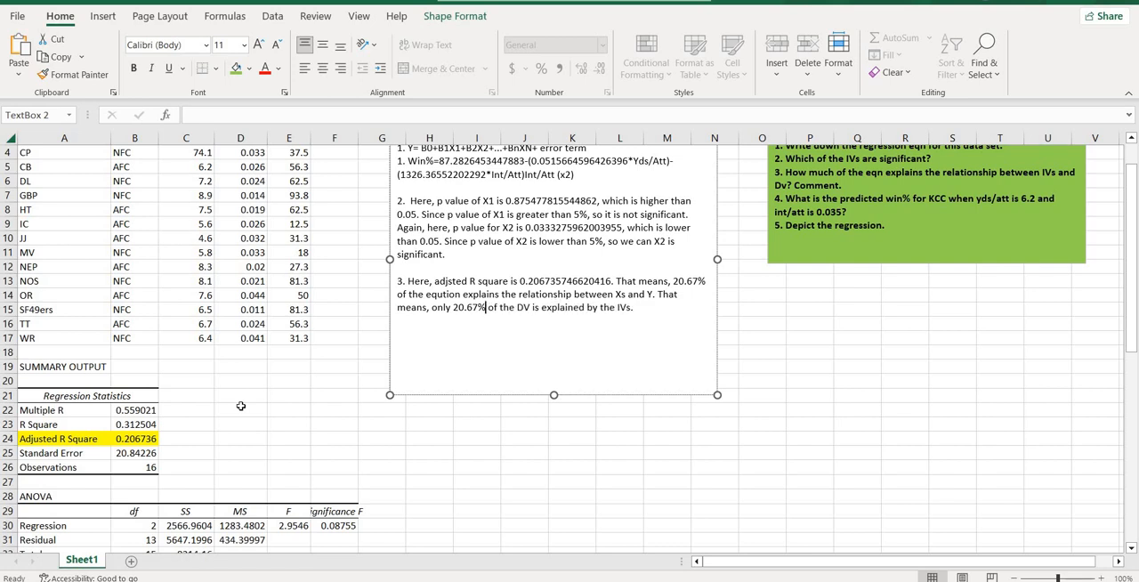
# Step: Finish answer 3 with the comment "So, it is weakly explained."
pyautogui.click(659, 308)
pyautogui.write('So, it is weakly explained.')
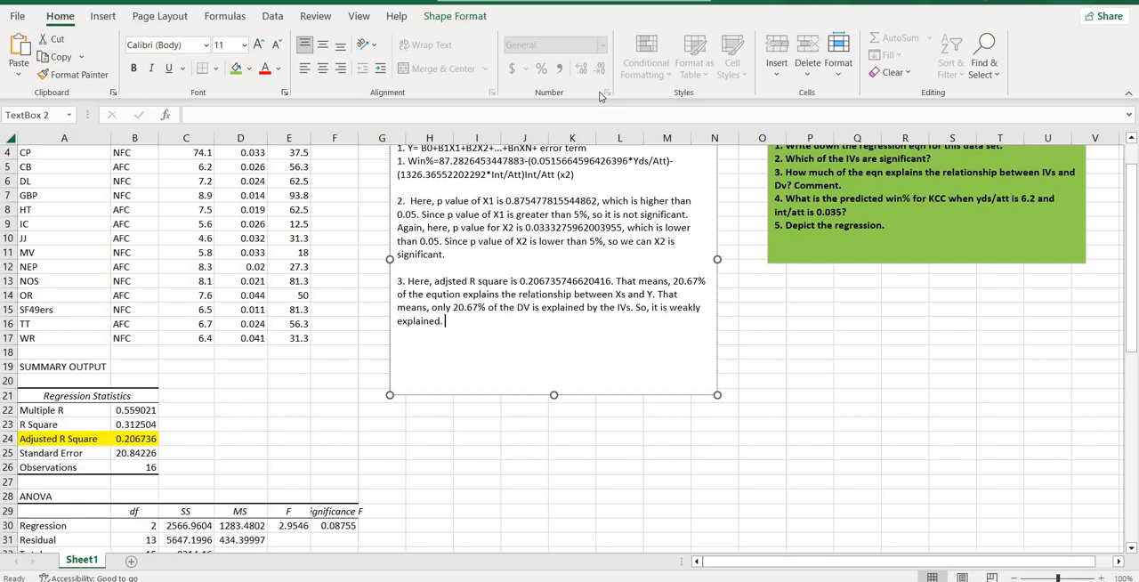
pyautogui.press('Return')
pyautogui.press('Return')
pyautogui.write('44.')
pyautogui.press('BackSpace')
pyautogui.press('BackSpace')
pyautogui.press('BackSpace')
pyautogui.write('4.')
pyautogui.scroll(1, 431, 202)
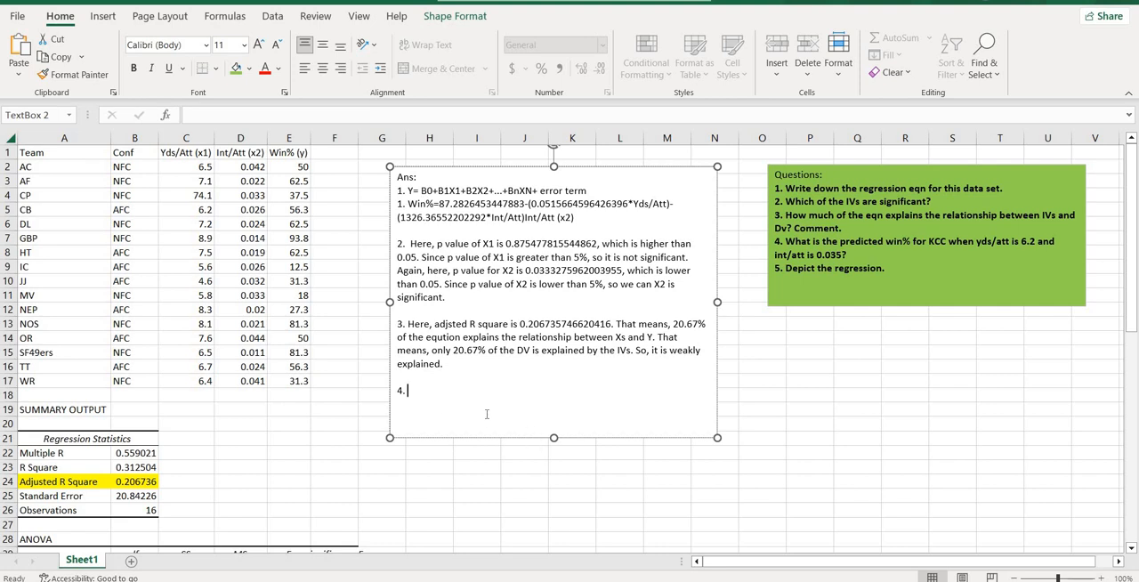
pyautogui.press('BackSpace')
pyautogui.press('BackSpace')
pyautogui.press('Escape')
pyautogui.press('Escape')
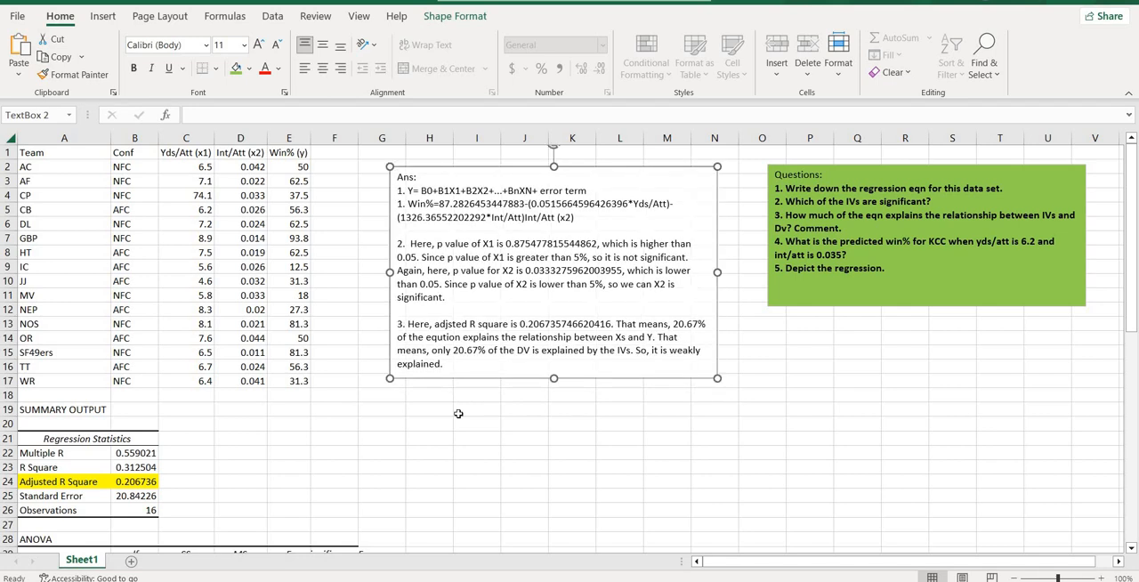
# Step: Enter "4." in cell H18, just below the answer text box, as the label for question 4
pyautogui.click(427, 407)
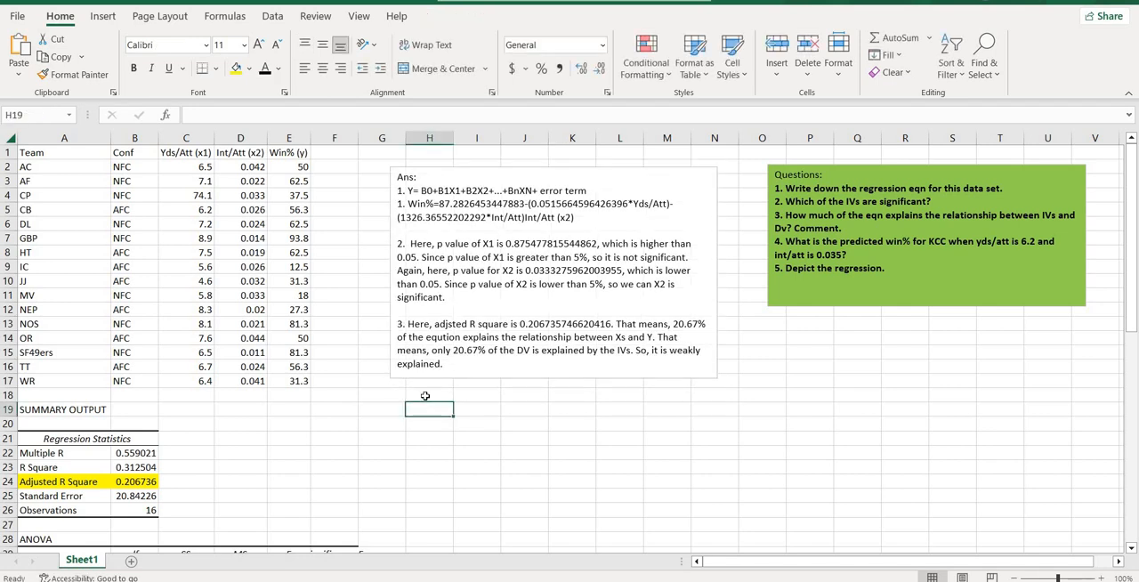
pyautogui.click(427, 395)
pyautogui.write('4.')
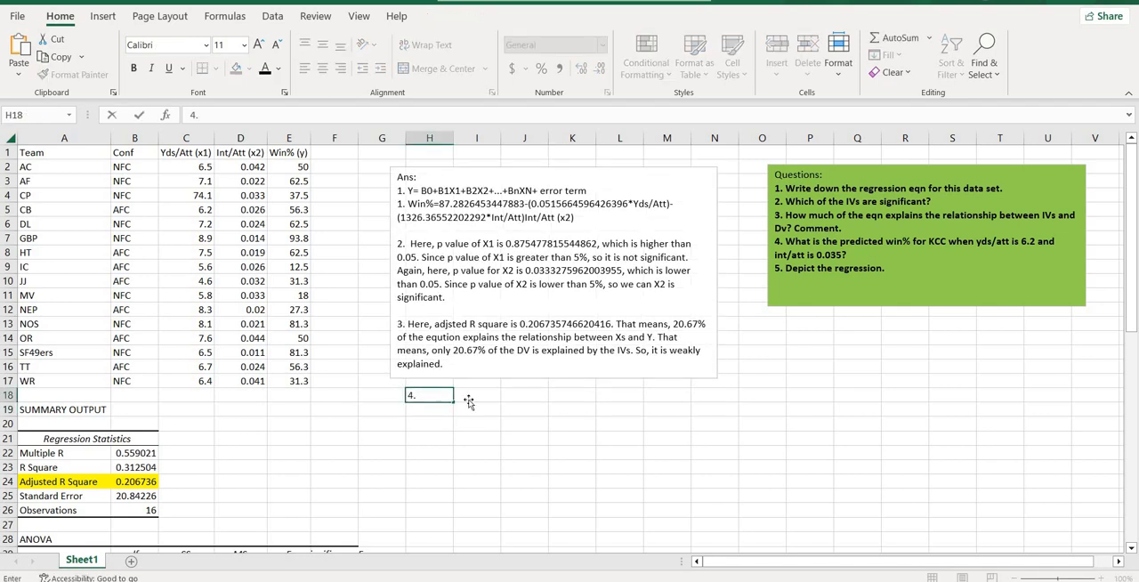
# Step: Start a formula in I18 with "=" and paste in the right-hand side of the Win% equation from answer 1
pyautogui.click(468, 402)
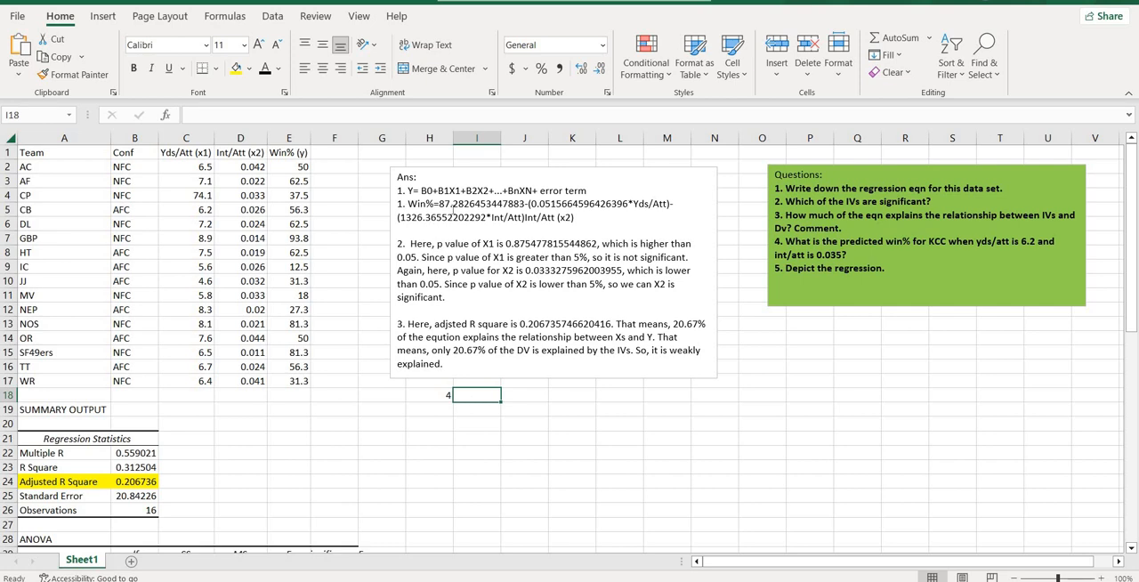
pyautogui.write('=')
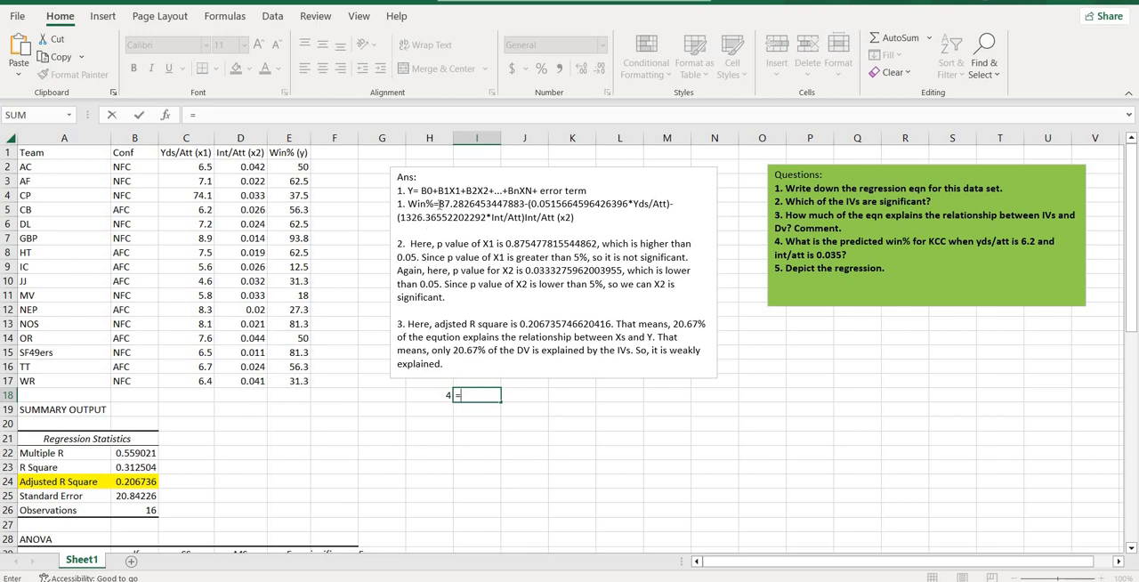
pyautogui.moveTo(439, 203); pyautogui.dragTo(580, 216)
pyautogui.hotkey('ctrl', 'c')
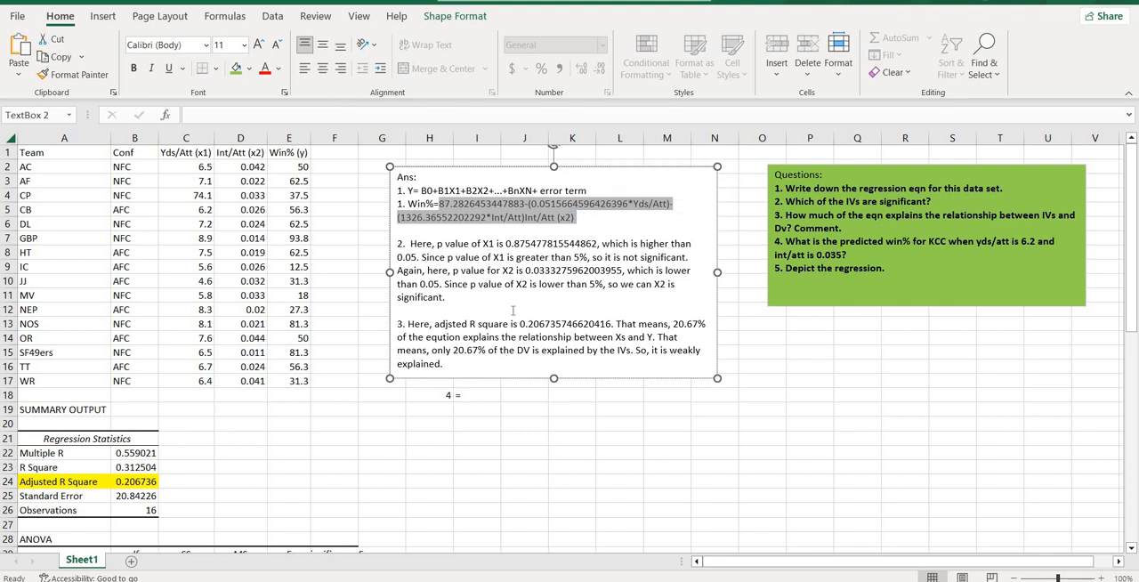
pyautogui.doubleClick(476, 395)
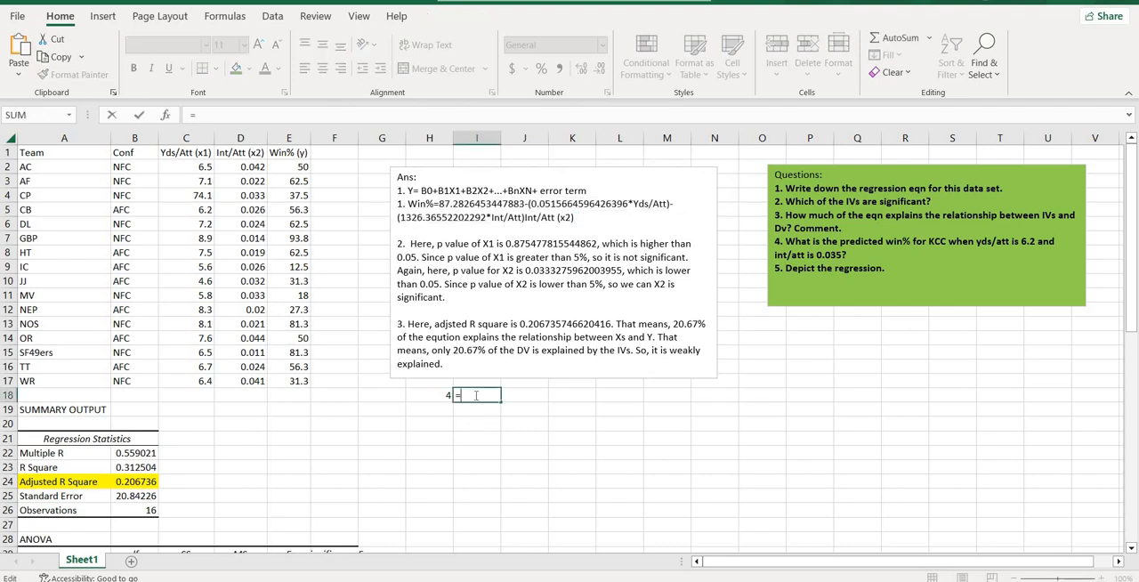
pyautogui.hotkey('ctrl', 'v')
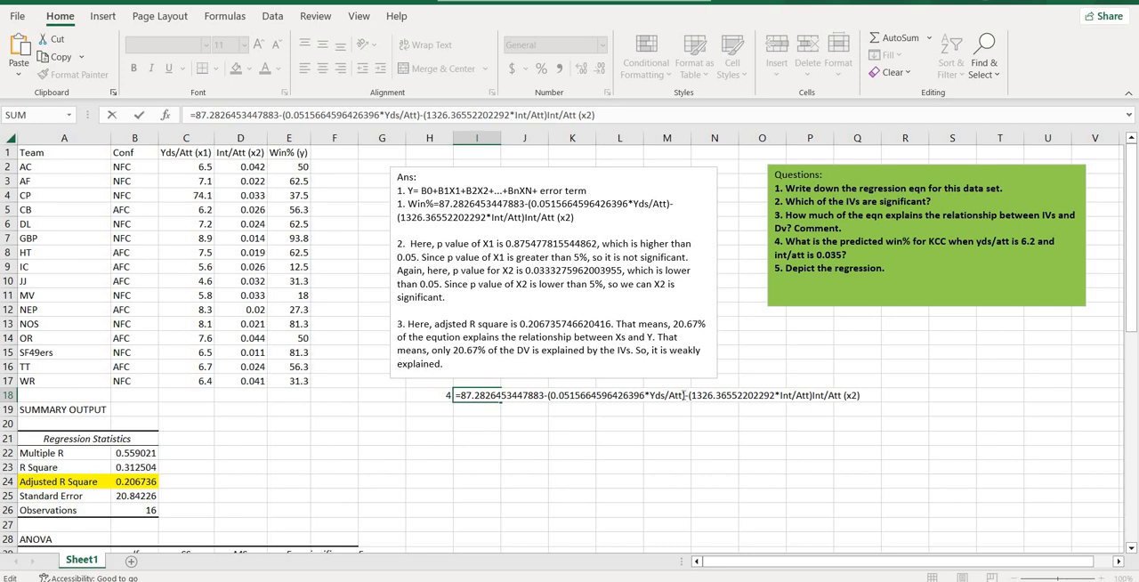
# Step: Replace "Yds/Att" in the I18 formula with 6.2
pyautogui.click(683, 395)
pyautogui.press('BackSpace')
pyautogui.press('BackSpace')
pyautogui.press('BackSpace')
pyautogui.press('BackSpace')
pyautogui.press('BackSpace')
pyautogui.press('BackSpace')
pyautogui.press('BackSpace')
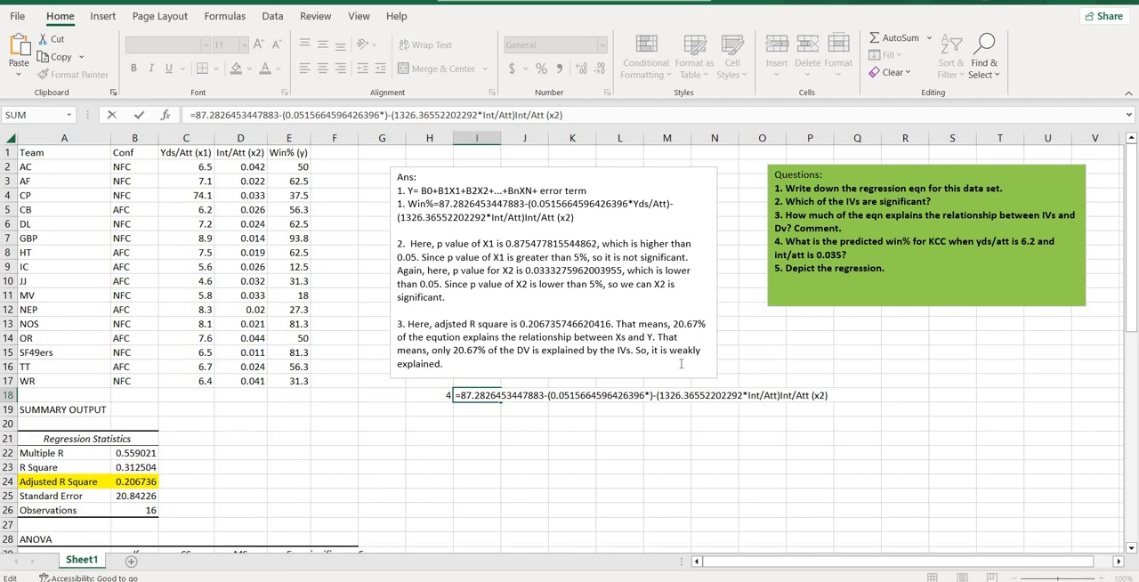
pyautogui.write('6.2')
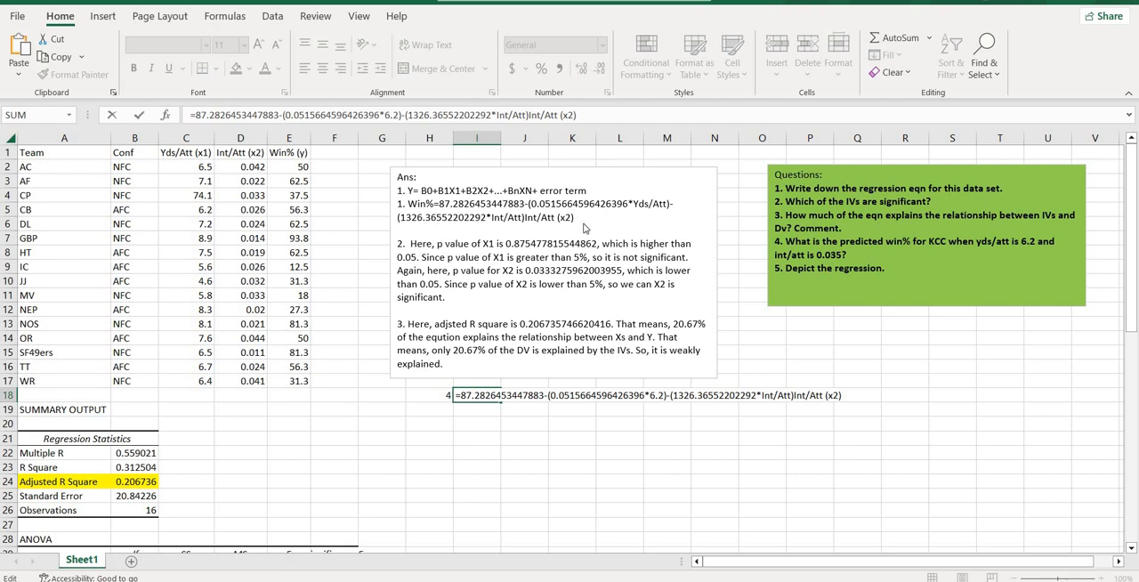
# Step: Remove the stray "Int/Att (x2)" text from the end of the formula in I18
pyautogui.press('Return')
pyautogui.click(735, 234)
pyautogui.press('BackSpace')
pyautogui.press('BackSpace')
pyautogui.press('BackSpace')
pyautogui.press('BackSpace')
pyautogui.press('BackSpace')
pyautogui.press('BackSpace')
pyautogui.press('BackSpace')
pyautogui.press('BackSpace')
pyautogui.press('BackSpace')
pyautogui.press('BackSpace')
pyautogui.press('BackSpace')
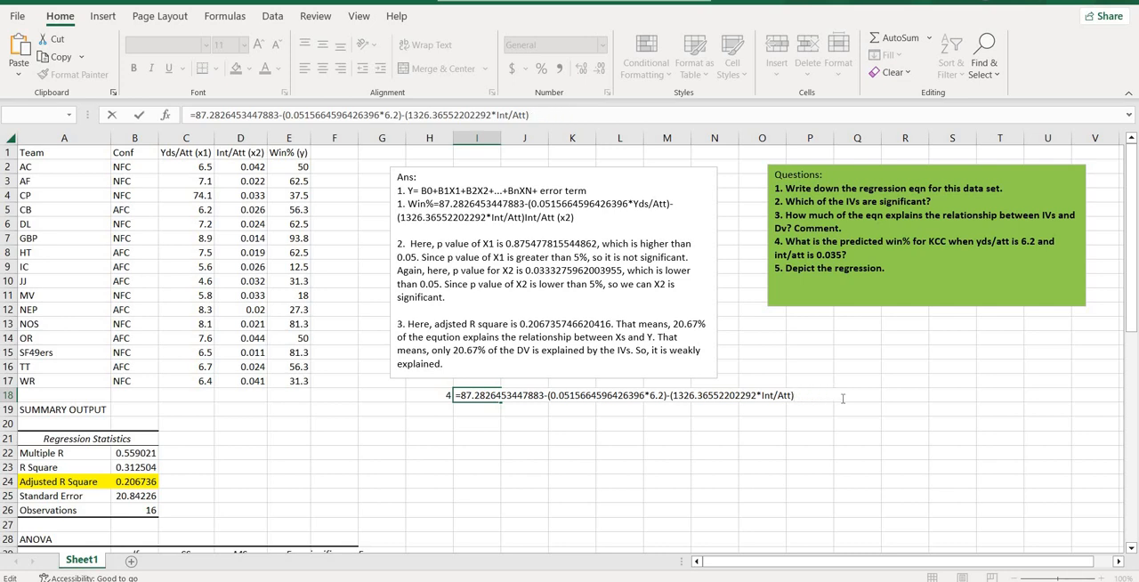
# Step: Replace Int/Att in the I18 formula with 0.035 and complete the formula to calculate the predicted win%
pyautogui.press('BackSpace')
pyautogui.press('BackSpace')
pyautogui.press('BackSpace')
pyautogui.press('BackSpace')
pyautogui.press('BackSpace')
pyautogui.press('BackSpace')
pyautogui.press('BackSpace')
pyautogui.press('BackSpace')
pyautogui.write('0.035)')
pyautogui.press('Return')
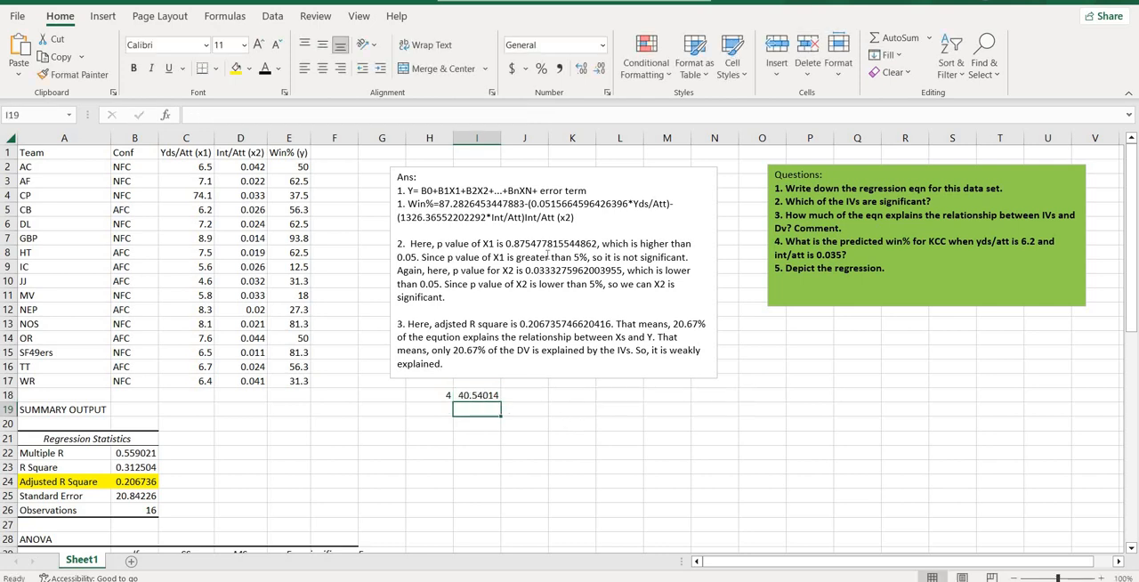
# Step: Delete the stray "Int/Att (x2)" from the end of the Win% equation in answer 1 of the text box
pyautogui.click(588, 216)
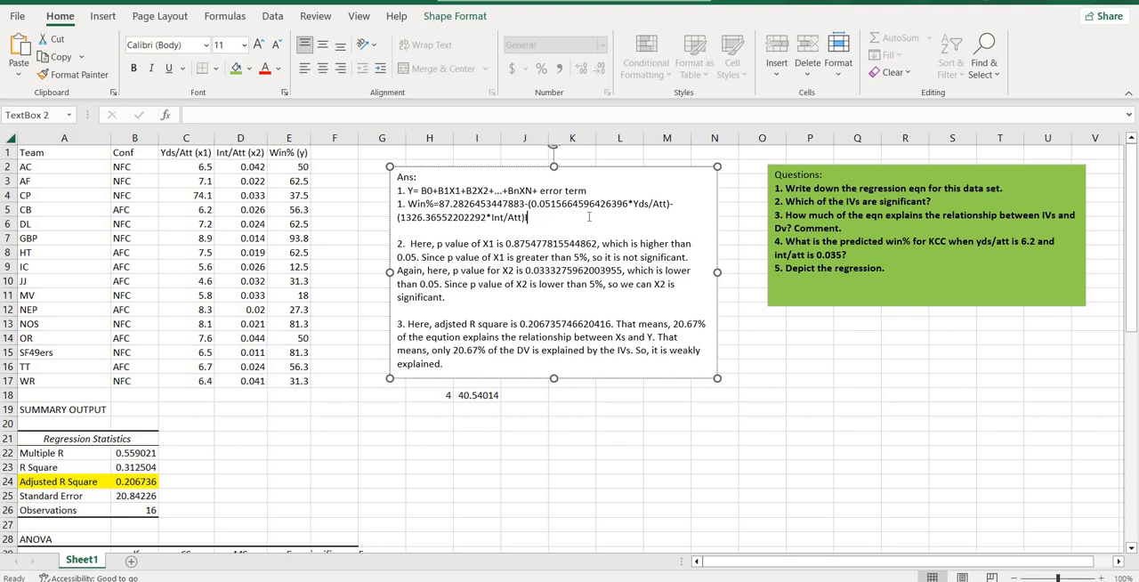
pyautogui.click(440, 404)
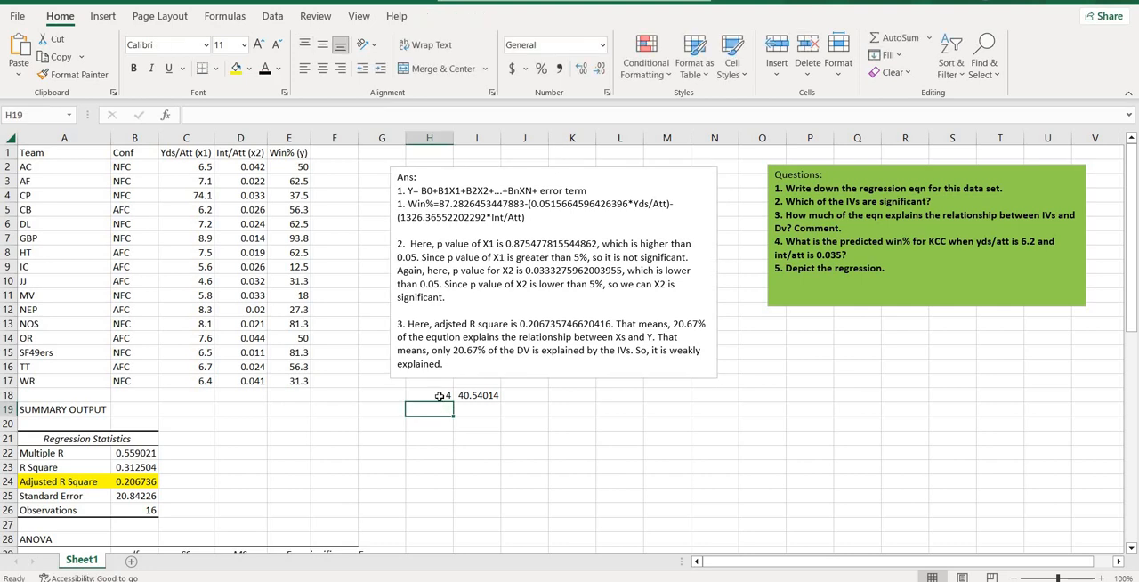
# Step: Apply thick outside borders around the question 4 label and its prediction in H18:I18
pyautogui.moveTo(438, 397); pyautogui.dragTo(481, 397)
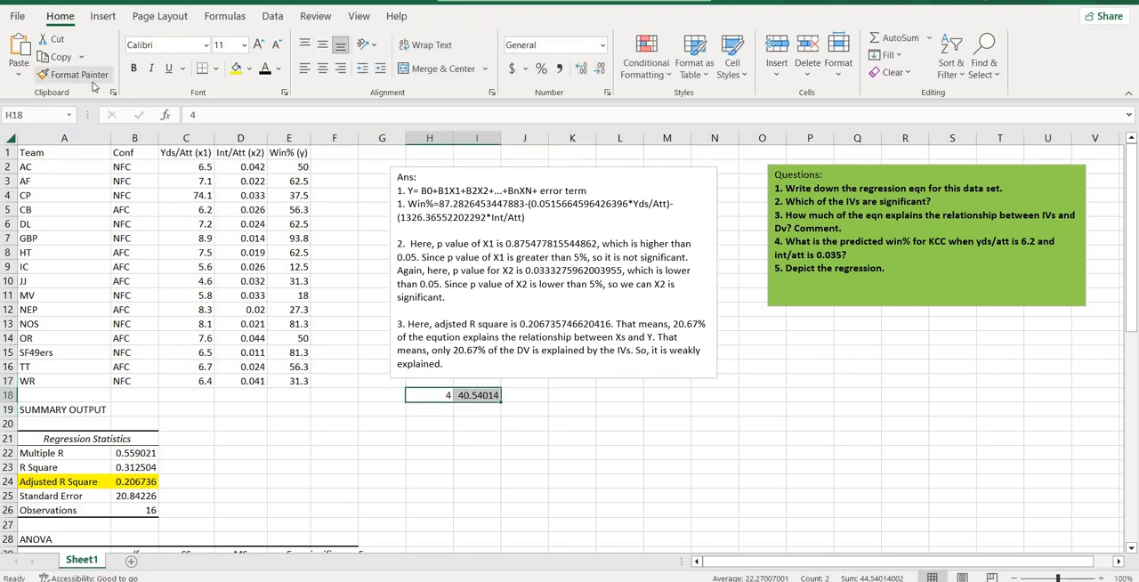
pyautogui.click(213, 71)
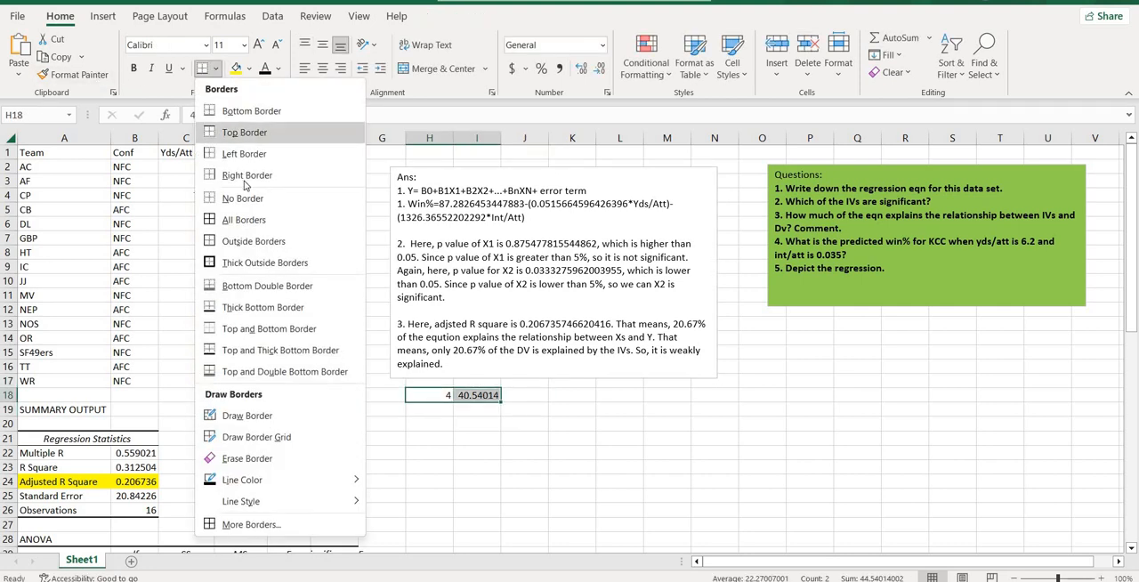
pyautogui.click(234, 264)
pyautogui.click(475, 453)
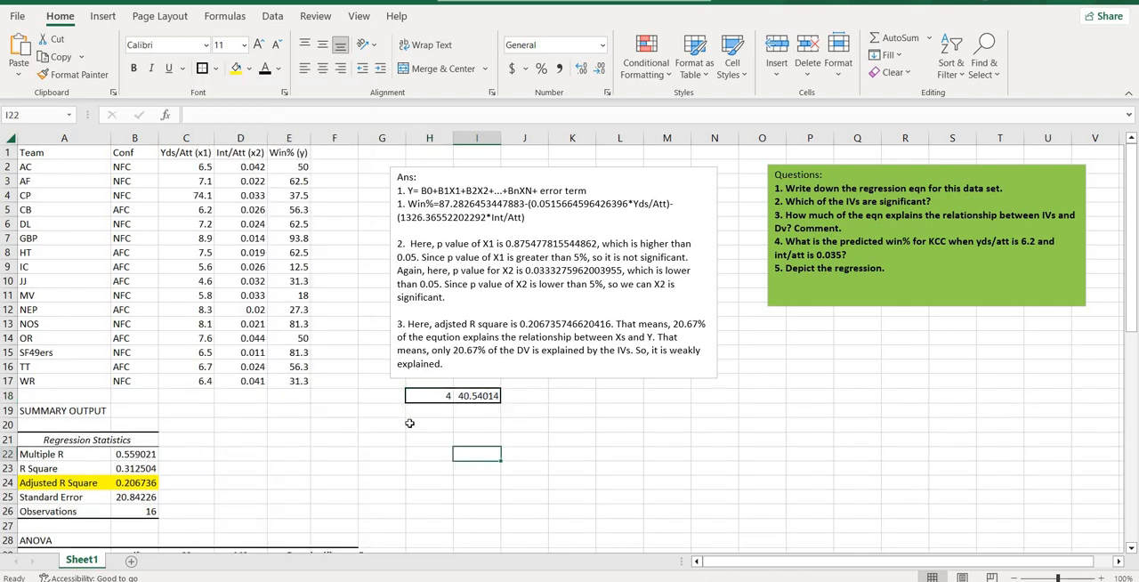
# Step: Enter "5." in cell H20 as the label for question 5
pyautogui.click(409, 422)
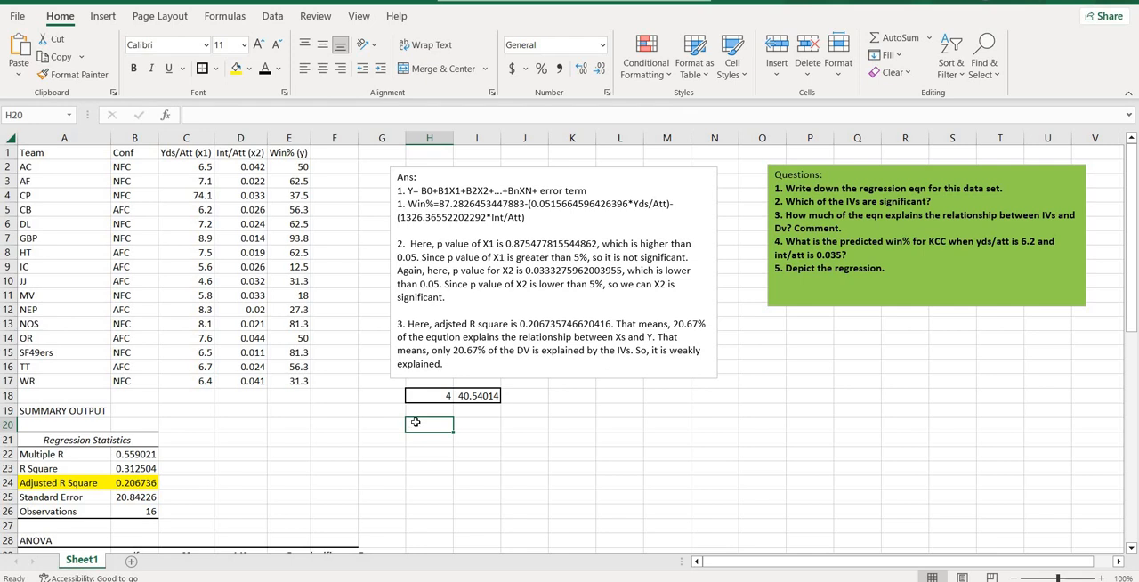
pyautogui.write('5.')
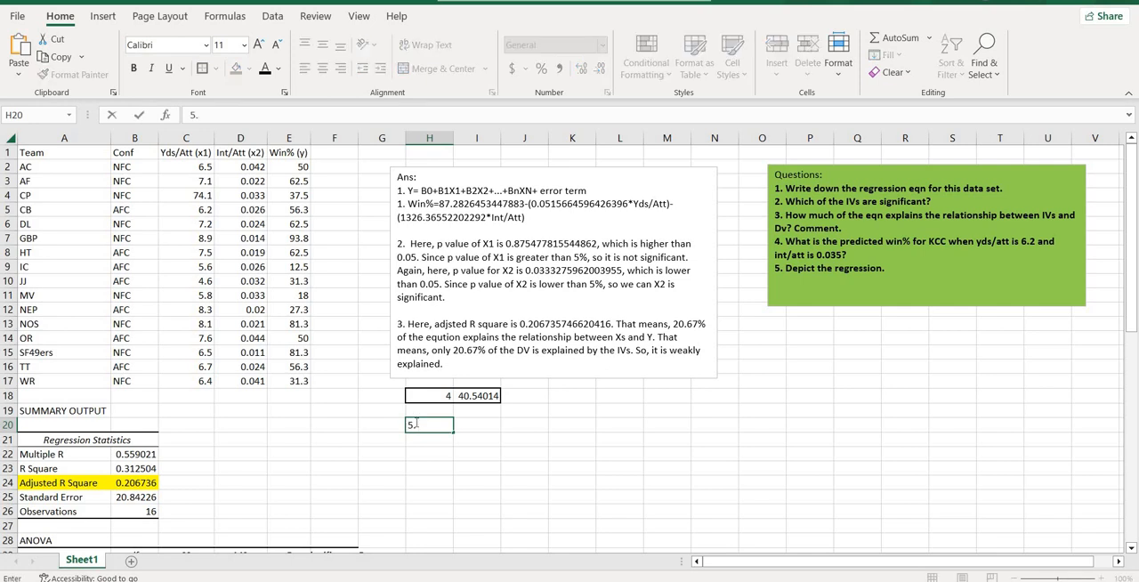
pyautogui.click(204, 277)
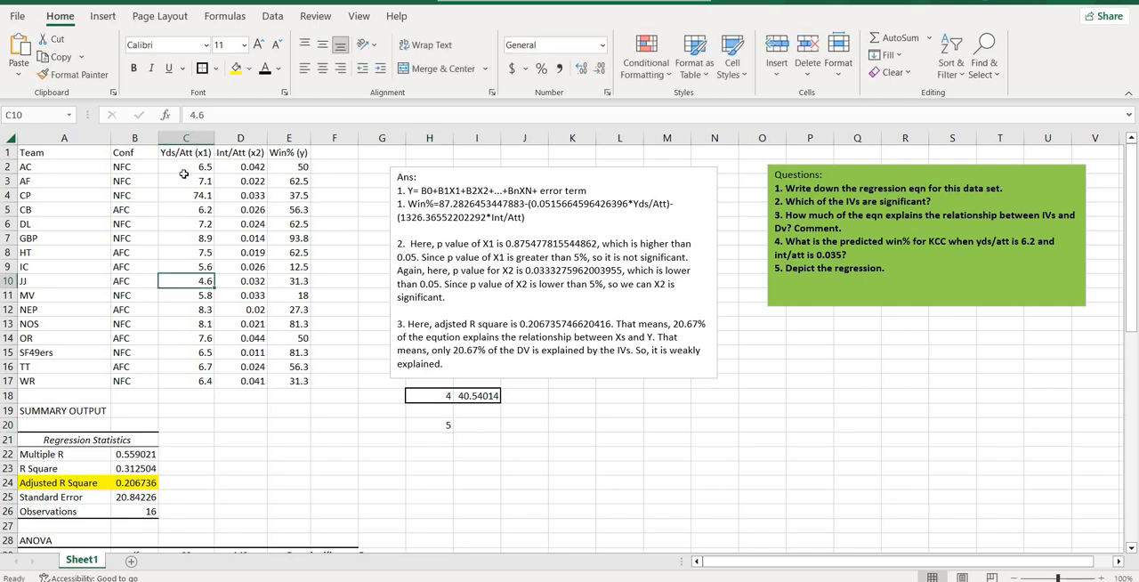
# Step: Select the Yds/Att, Int/Att and Win% data in C1:E17 and preview the recommended line chart for it
pyautogui.moveTo(181, 153); pyautogui.dragTo(306, 381)
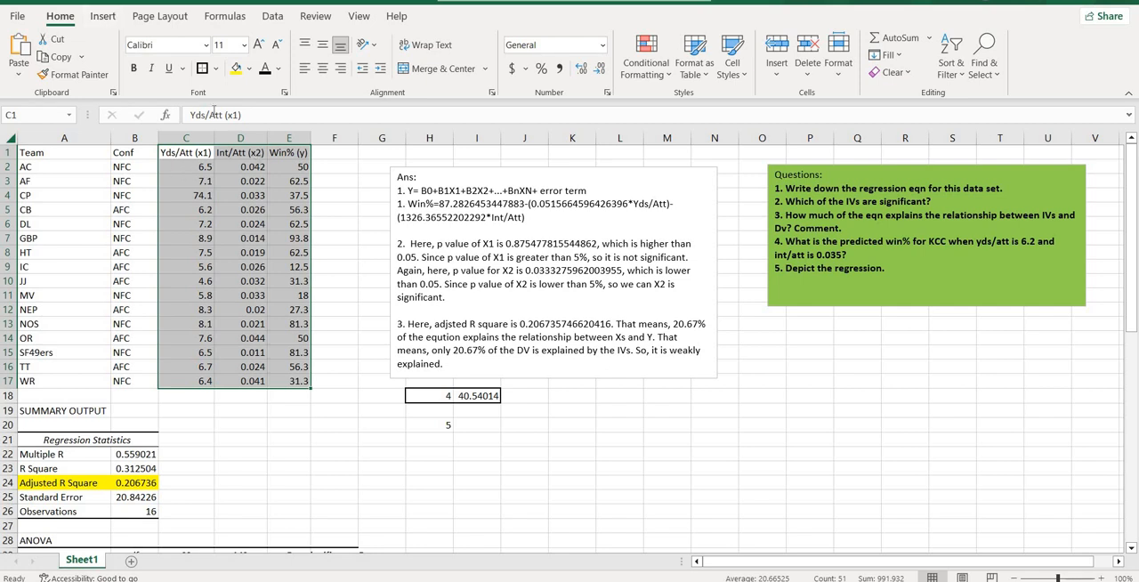
pyautogui.click(103, 16)
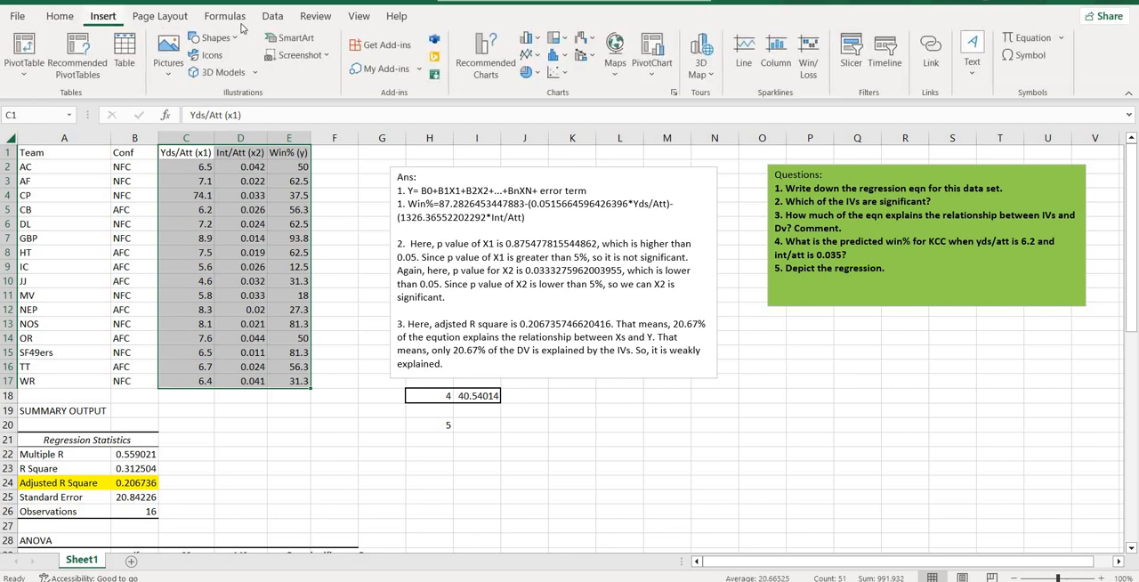
pyautogui.click(473, 69)
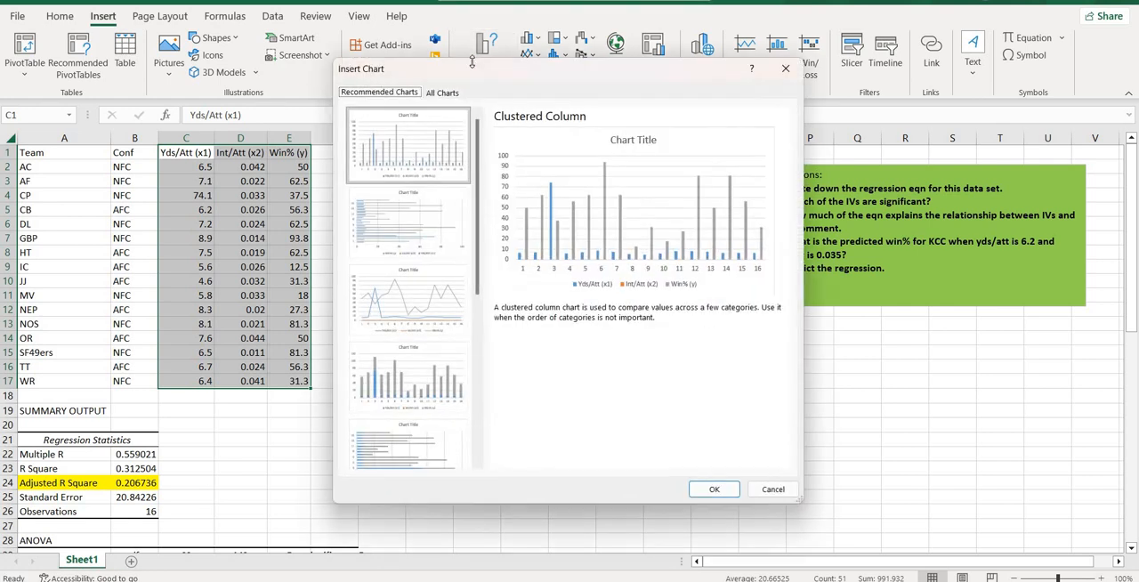
pyautogui.click(413, 306)
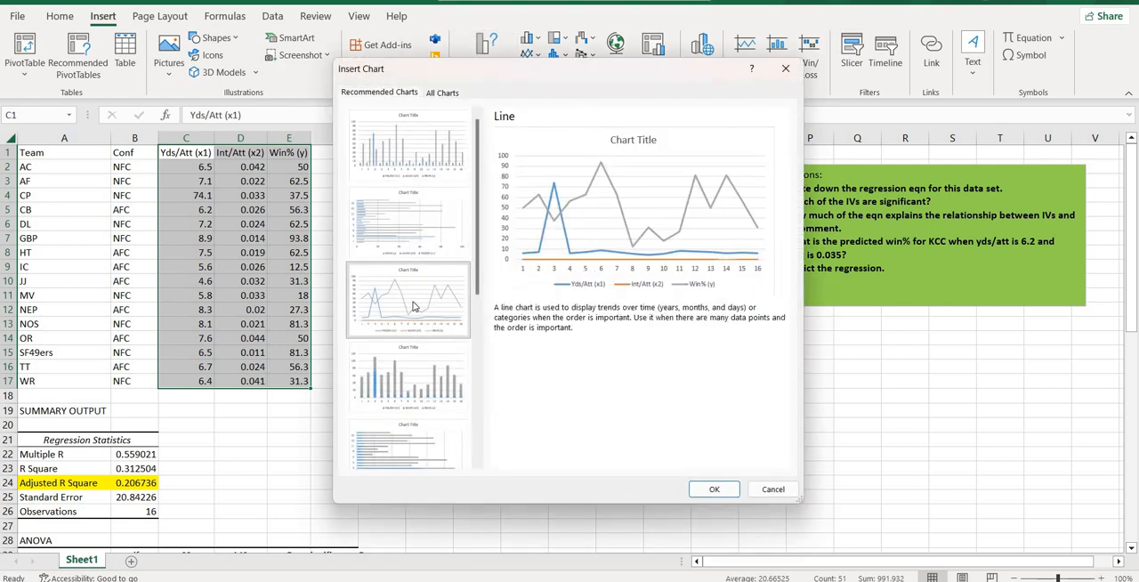
# Step: Compare the scatter chart and its smooth-line and straight-line variants with the line chart for the selected data
pyautogui.moveTo(477, 256); pyautogui.dragTo(495, 412)
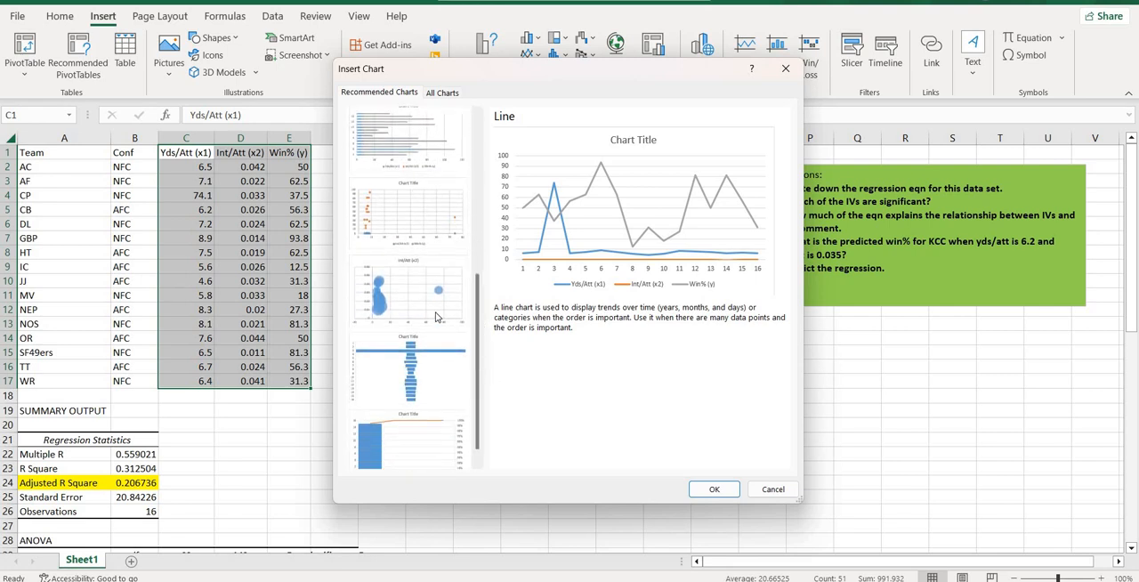
pyautogui.click(425, 242)
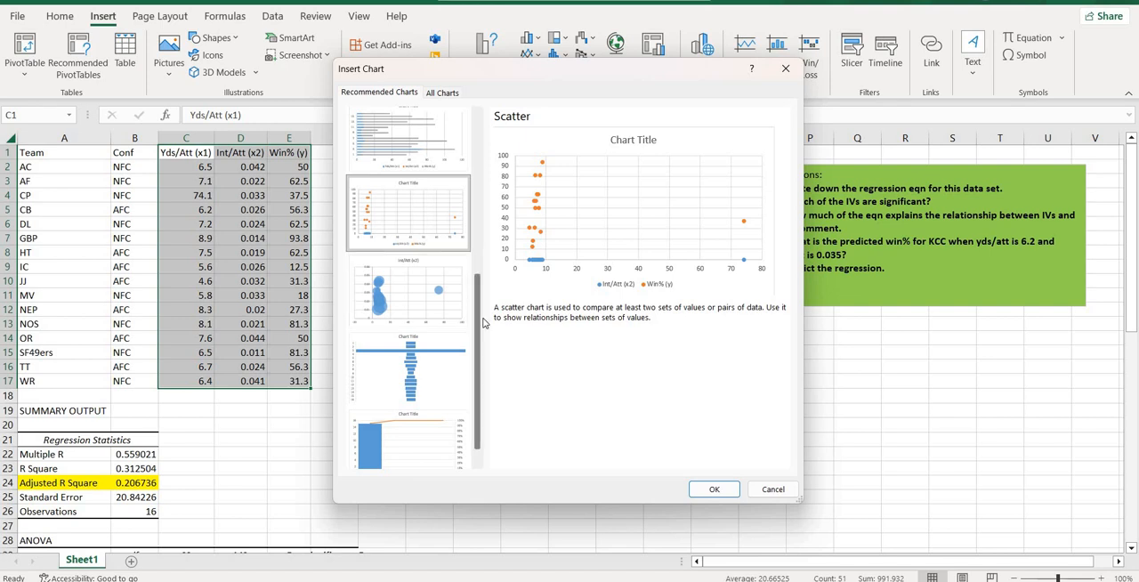
pyautogui.moveTo(485, 322); pyautogui.dragTo(485, 217)
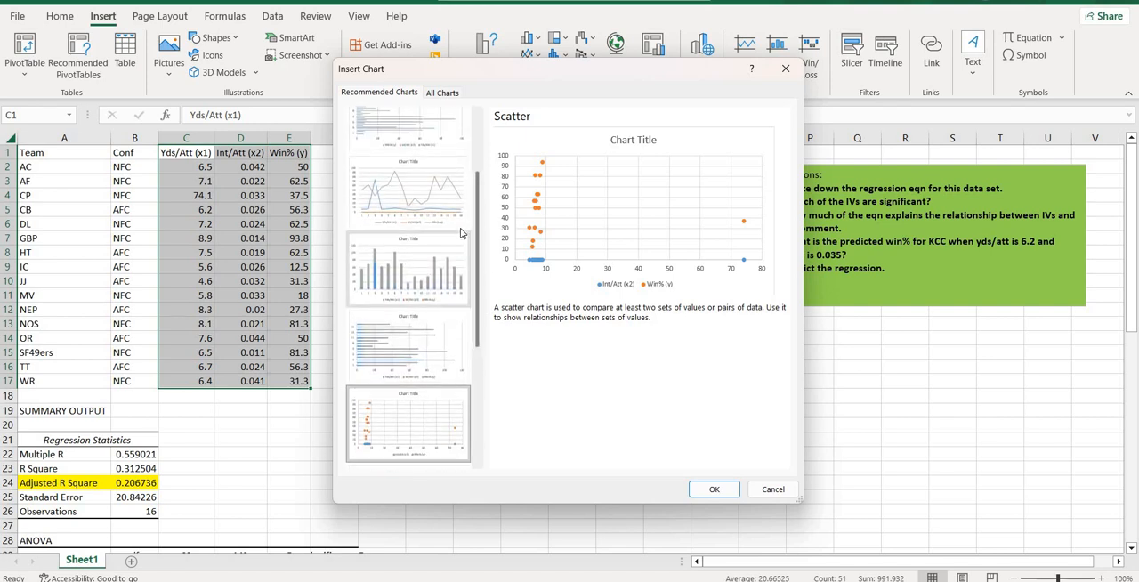
pyautogui.click(438, 172)
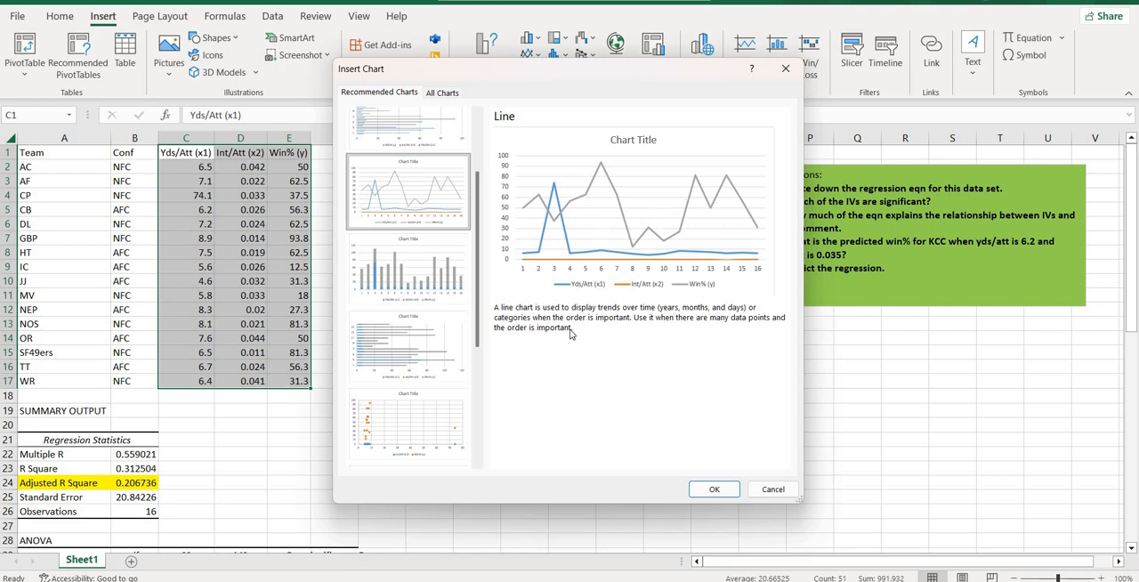
pyautogui.click(439, 94)
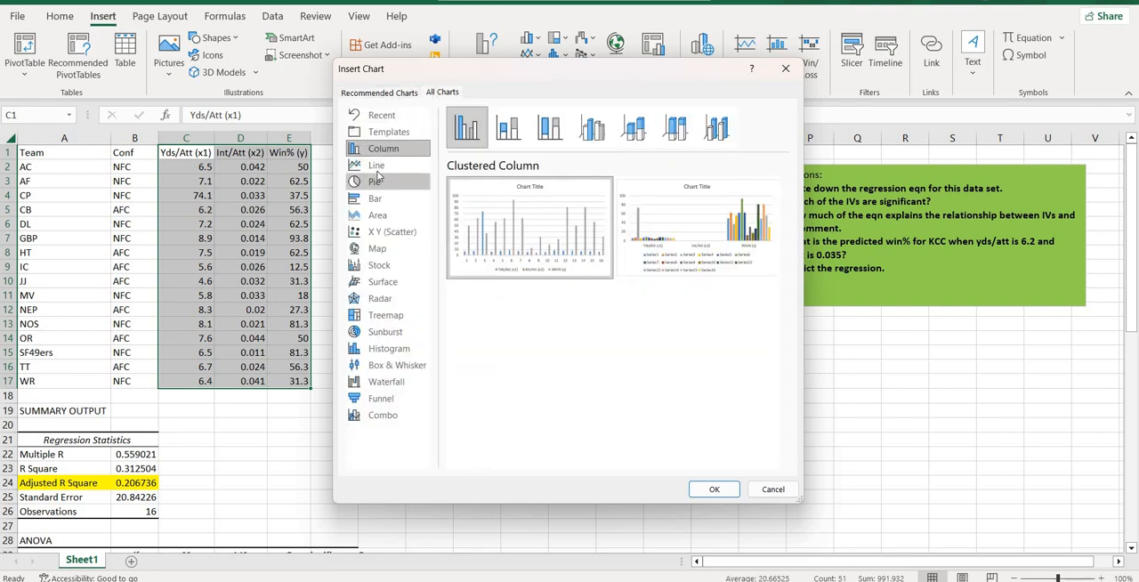
pyautogui.click(396, 232)
pyautogui.moveTo(748, 244)
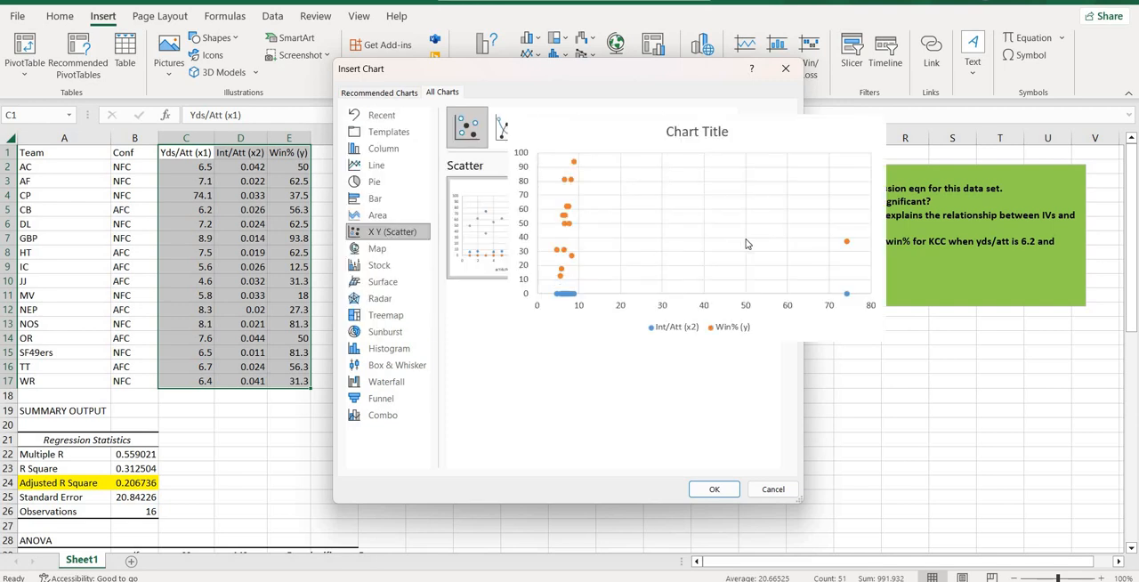
pyautogui.moveTo(525, 264)
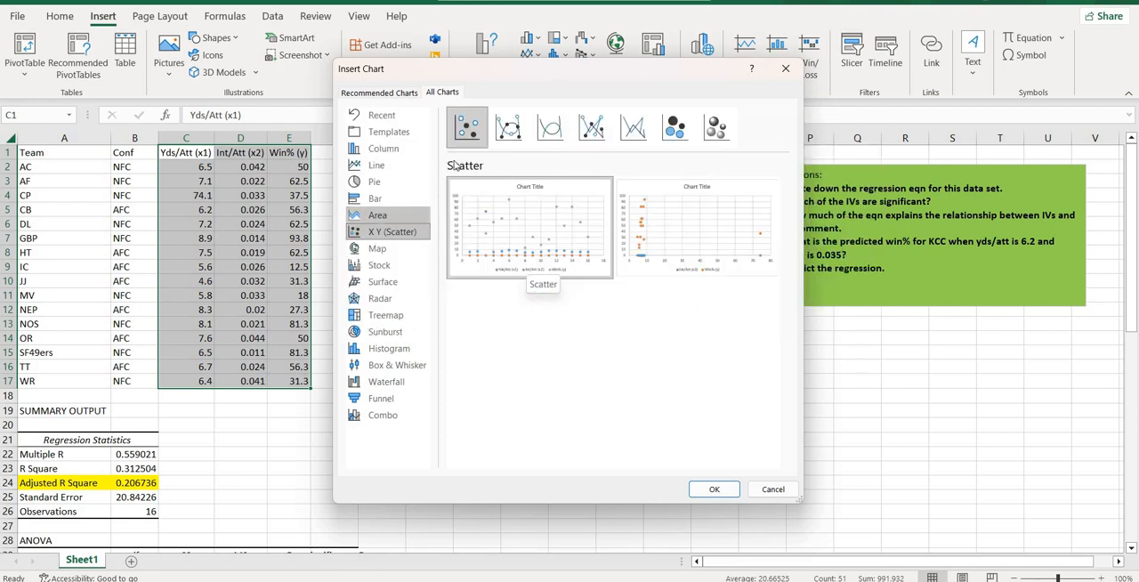
pyautogui.click(509, 125)
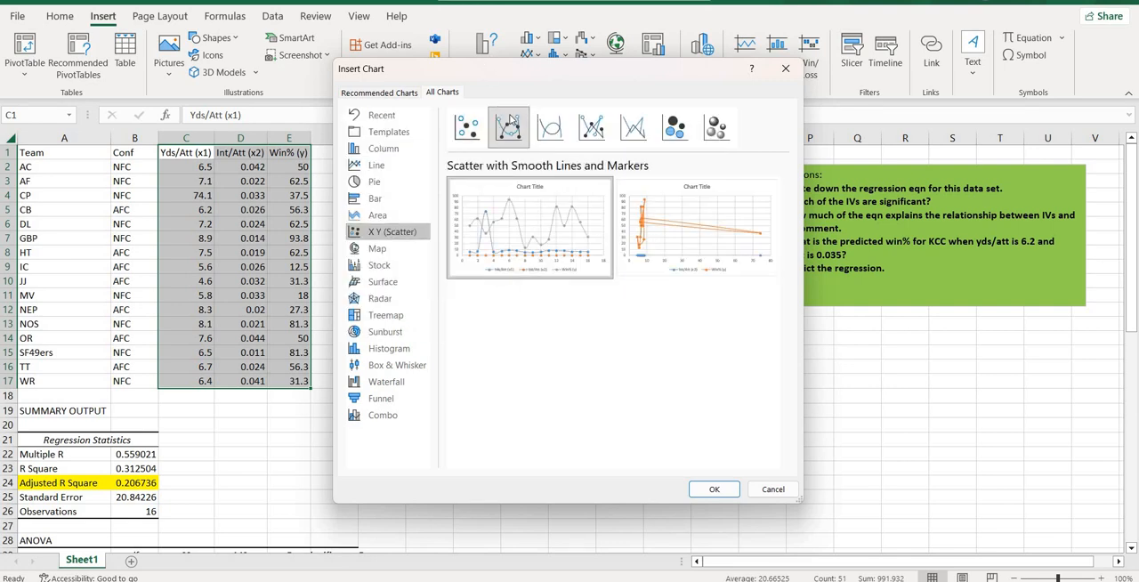
pyautogui.click(559, 124)
pyautogui.click(591, 127)
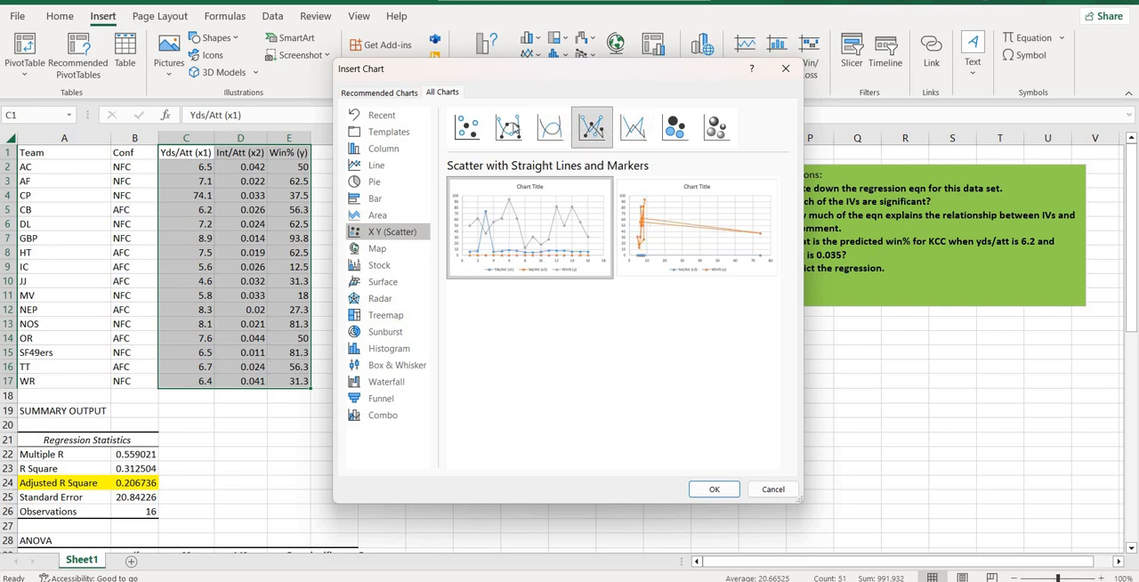
pyautogui.click(630, 127)
pyautogui.click(580, 128)
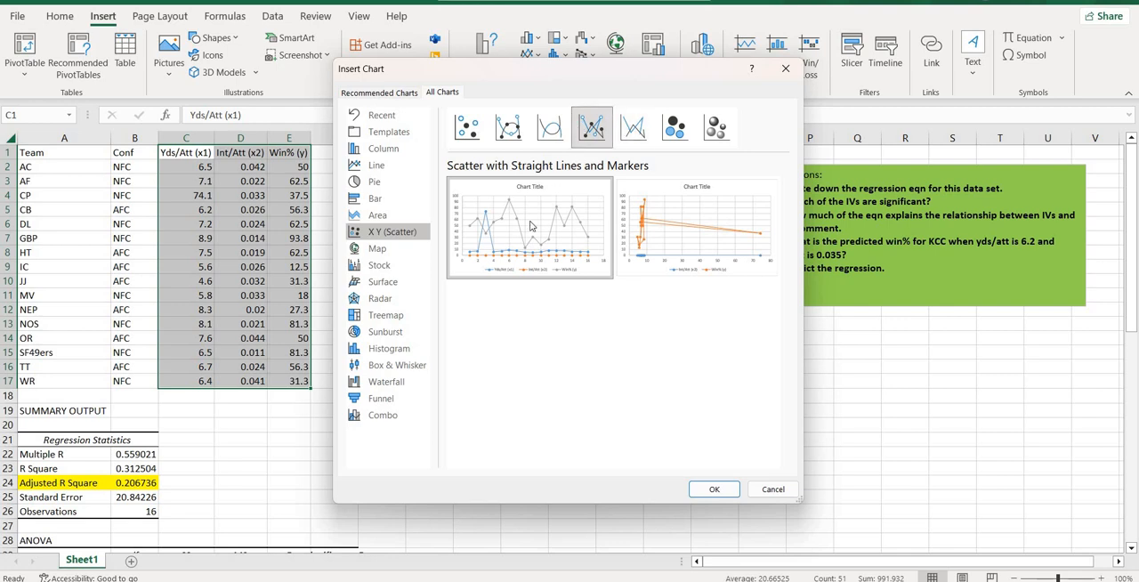
pyautogui.moveTo(524, 244)
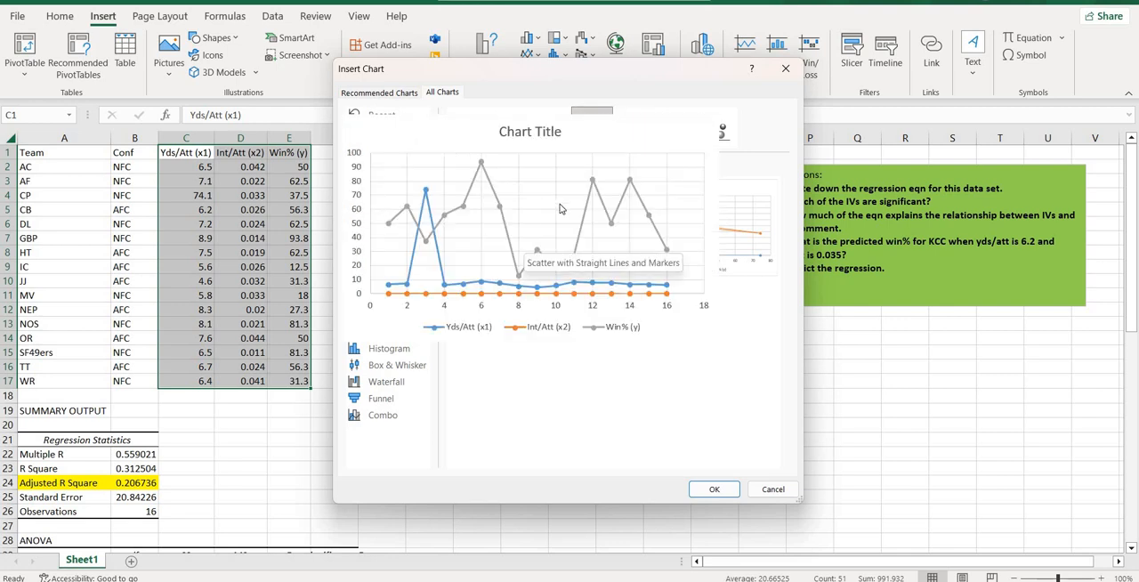
# Step: Insert the recommended line chart of Yds/Att, Int/Att and Win% and place it below the green Questions box
pyautogui.click(382, 94)
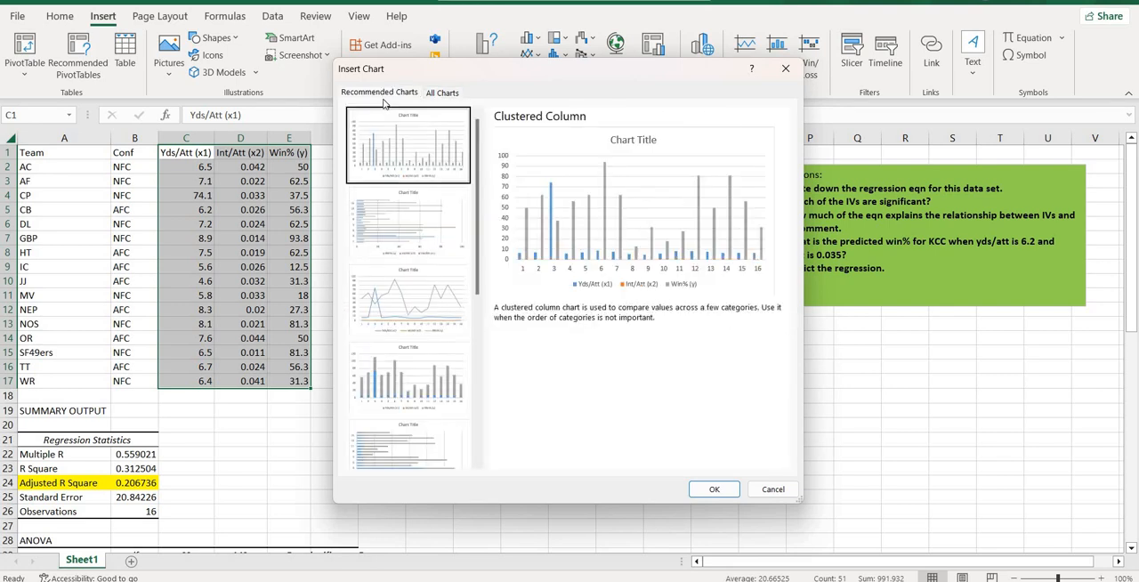
pyautogui.click(402, 300)
pyautogui.click(716, 489)
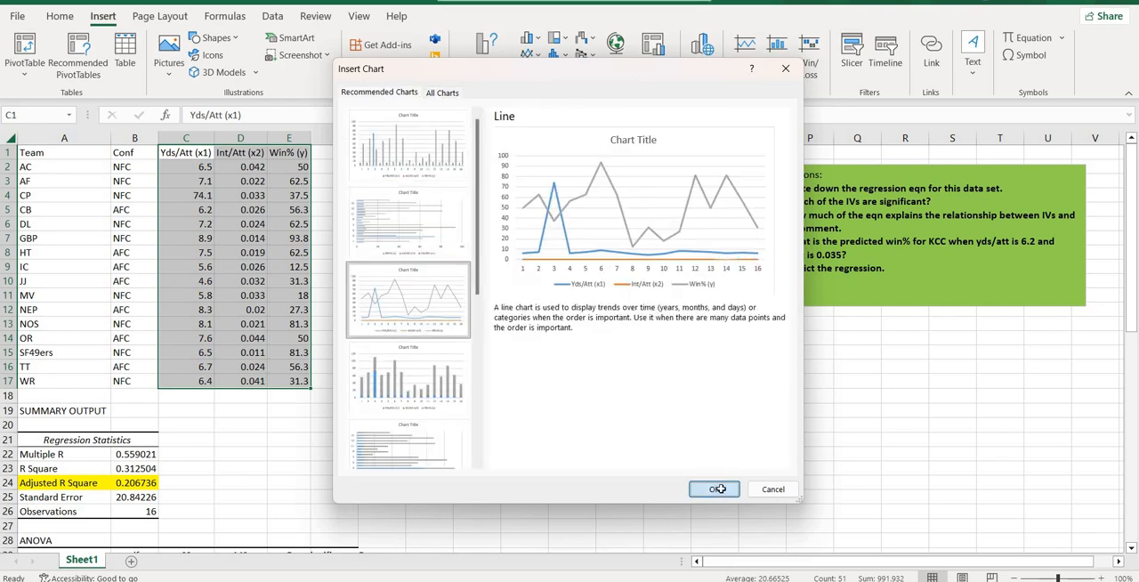
pyautogui.moveTo(621, 255); pyautogui.dragTo(950, 336)
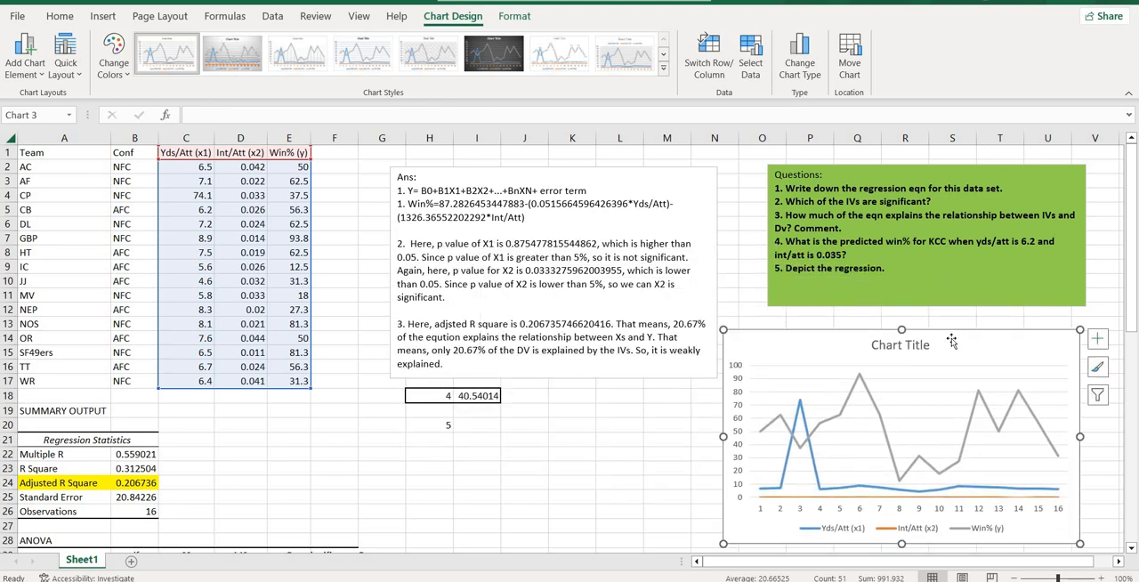